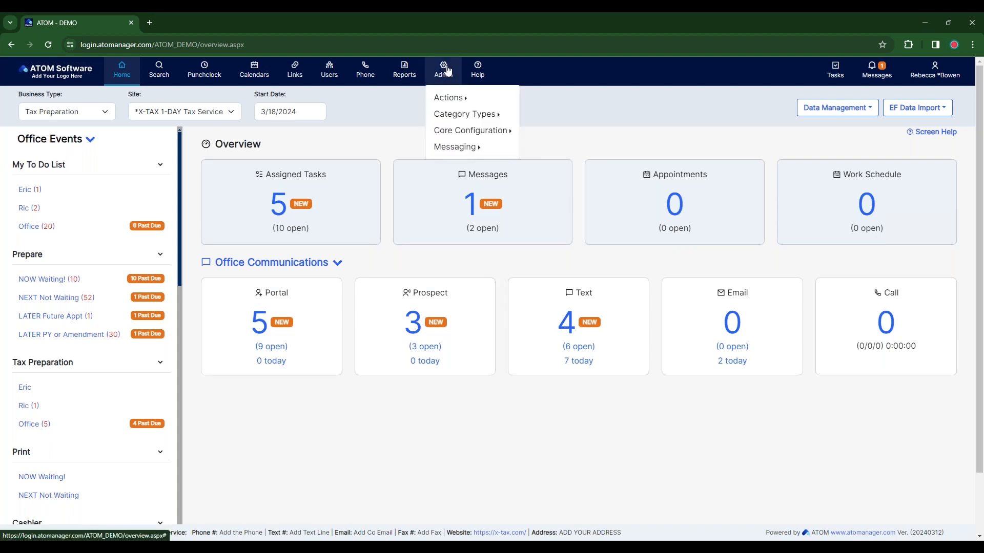
Open the Event Status / Office Events configuration and filter the event statuses to the Tax Preparation business type
{"action": "mouse_move", "coordinate": [460, 121]}
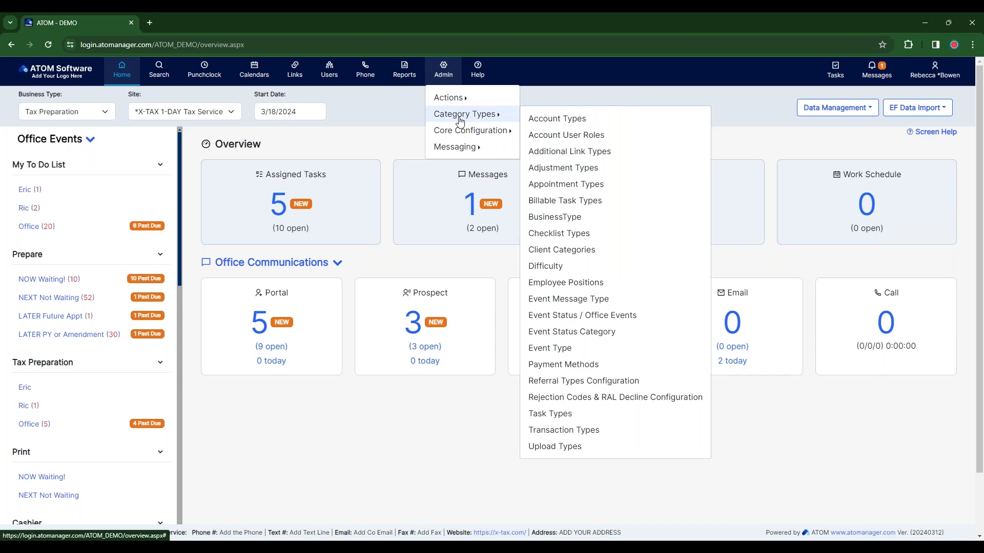
{"action": "left_click", "coordinate": [582, 321]}
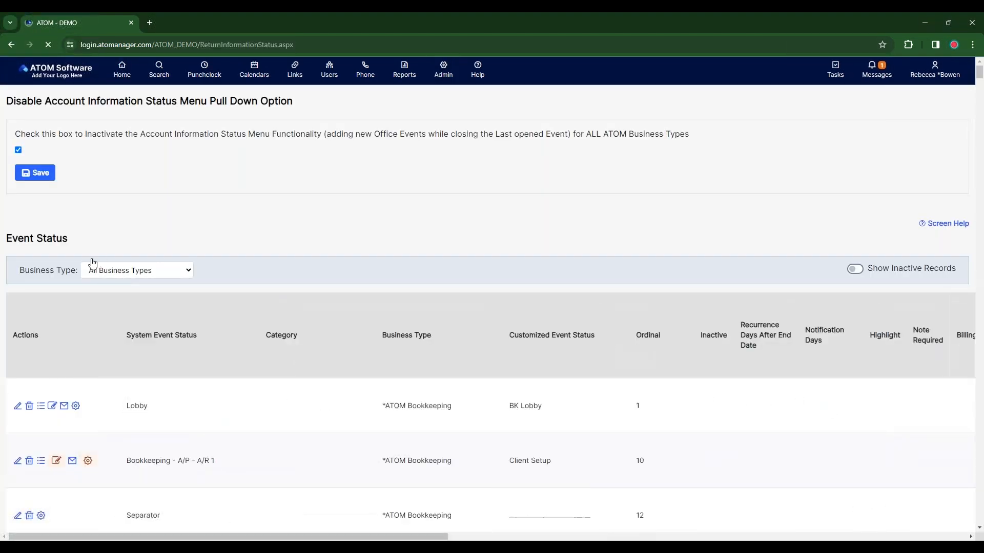
{"action": "left_click_drag", "start_coordinate": [19, 270], "coordinate": [70, 272]}
{"action": "left_click", "coordinate": [109, 271]}
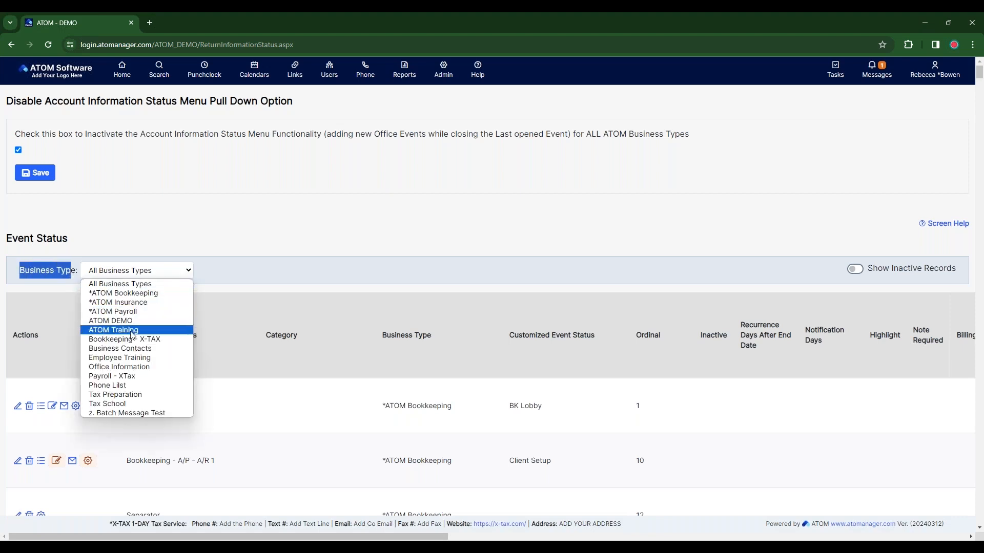
{"action": "left_click", "coordinate": [141, 398]}
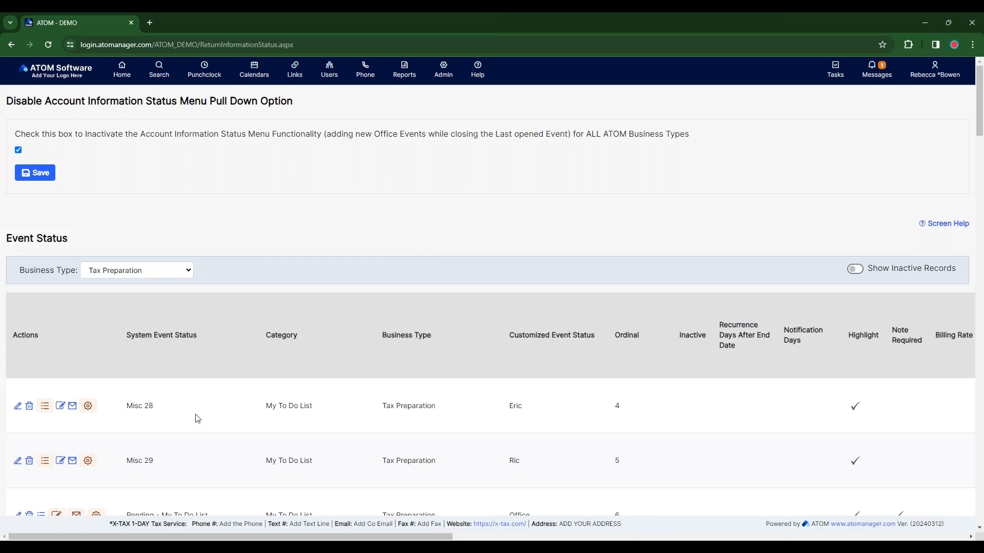
Open the client notifications of the Office event status in the My To Do List category
{"action": "scroll", "coordinate": [192, 421], "scroll_direction": "down", "scroll_amount": 1}
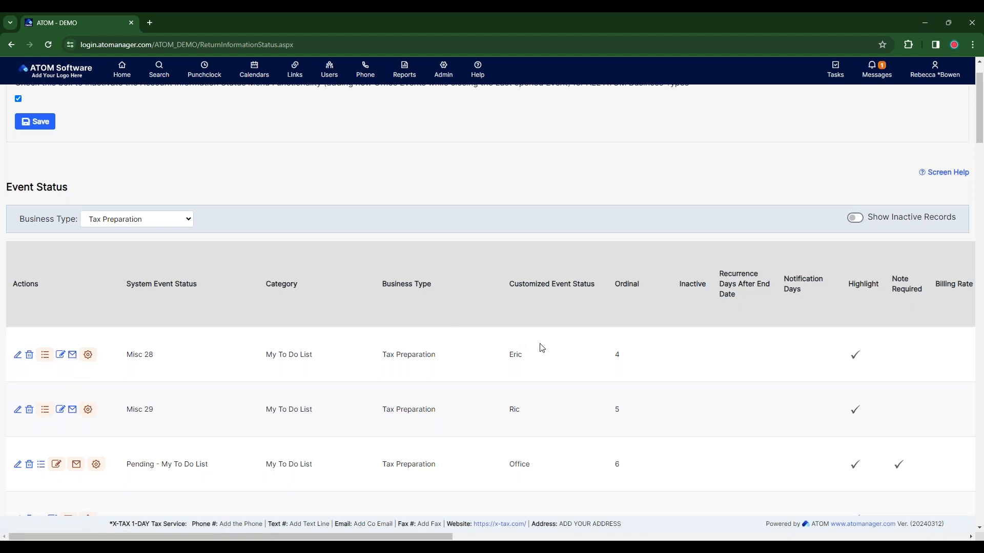
{"action": "double_click", "coordinate": [518, 355]}
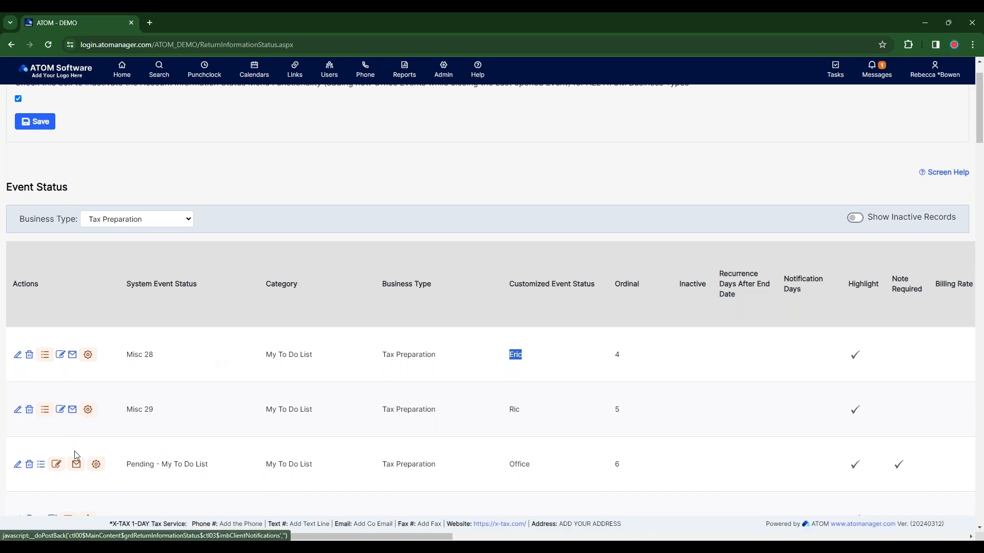
{"action": "scroll", "coordinate": [75, 463], "scroll_direction": "down", "scroll_amount": 2}
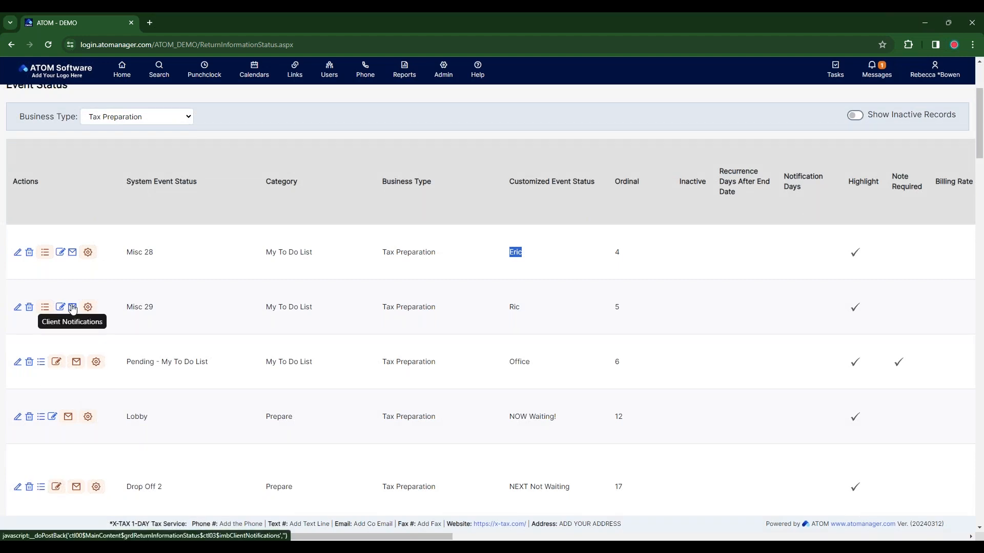
{"action": "left_click", "coordinate": [77, 363]}
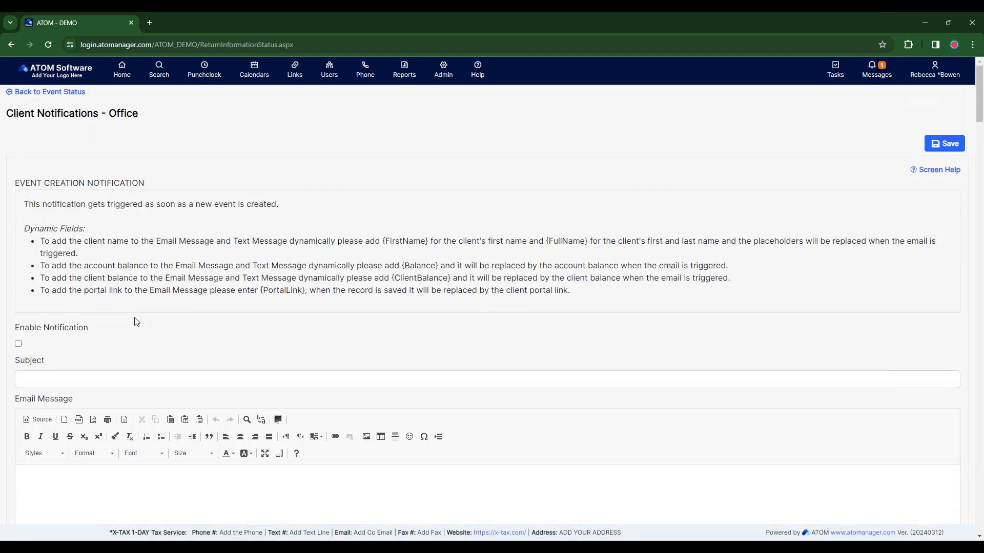
Look through all client notification sections of the Office event, down to the predefined client notifications
{"action": "scroll", "coordinate": [137, 321], "scroll_direction": "down", "scroll_amount": 10}
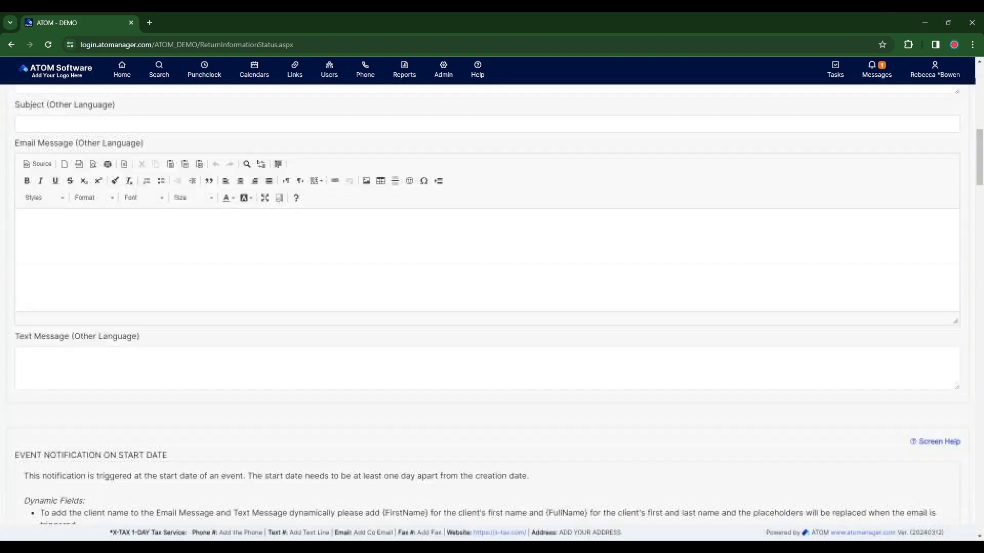
{"action": "scroll", "coordinate": [492, 307], "scroll_direction": "down", "scroll_amount": 12}
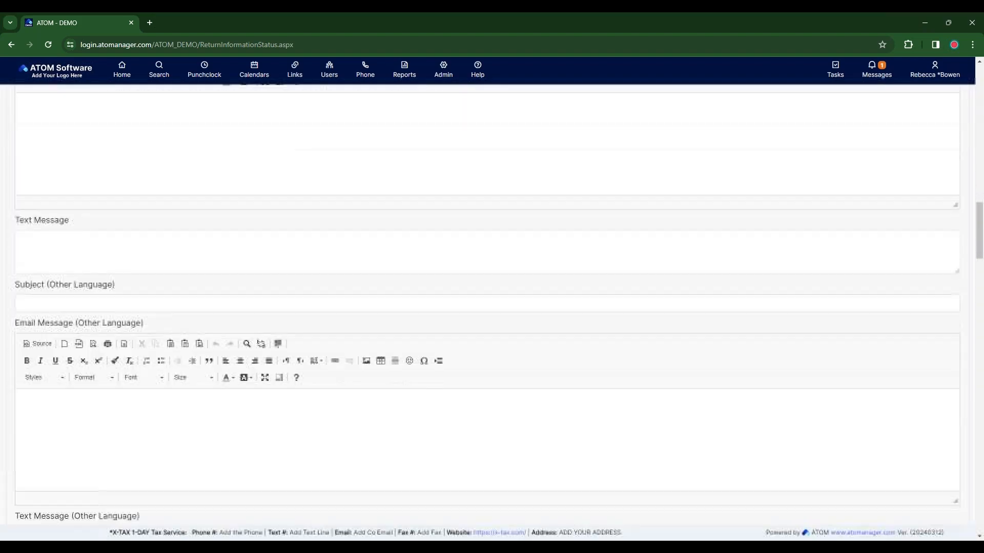
{"action": "scroll", "coordinate": [491, 306], "scroll_direction": "down", "scroll_amount": 12}
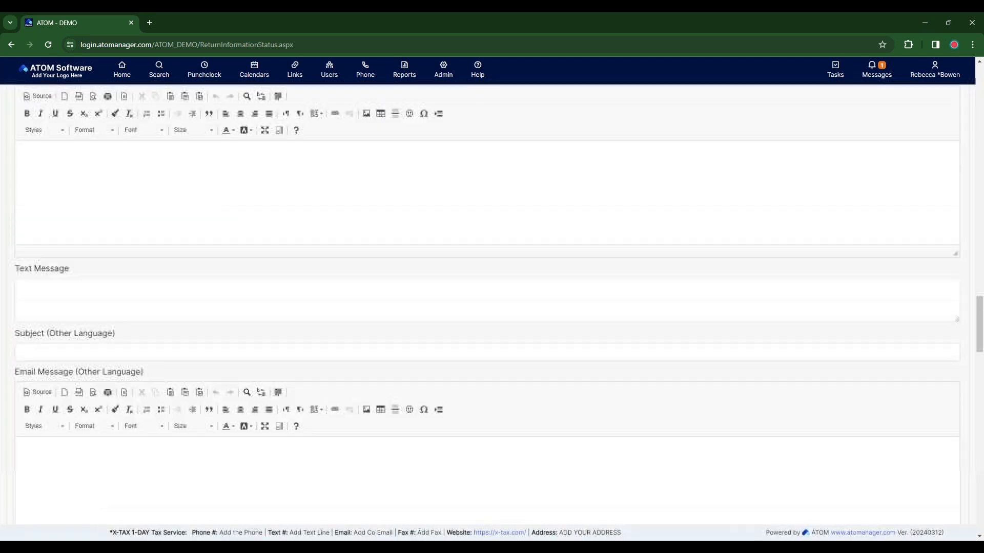
{"action": "scroll", "coordinate": [492, 308], "scroll_direction": "down", "scroll_amount": 9}
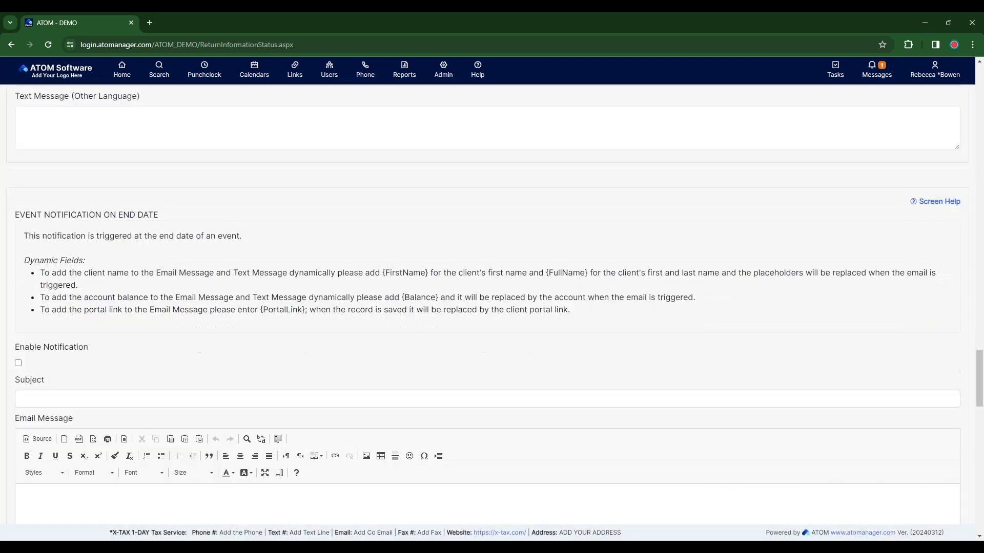
{"action": "scroll", "coordinate": [492, 308], "scroll_direction": "down", "scroll_amount": 10}
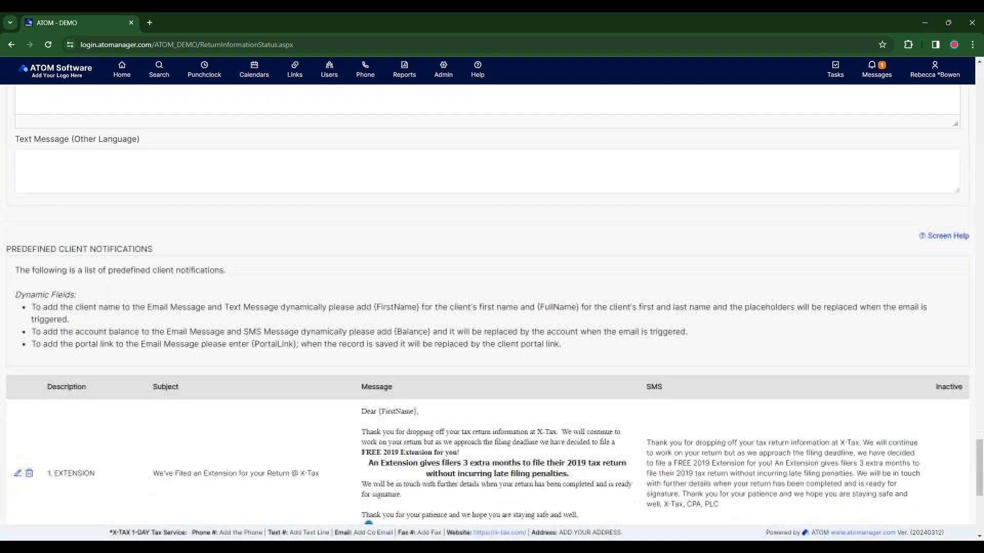
{"action": "scroll", "coordinate": [492, 307], "scroll_direction": "down", "scroll_amount": 4}
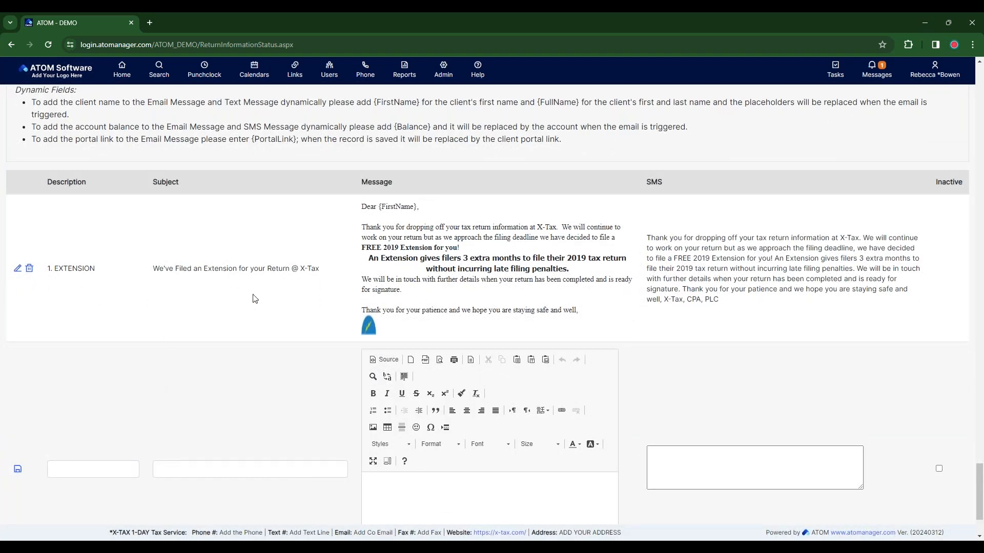
{"action": "scroll", "coordinate": [314, 305], "scroll_direction": "up", "scroll_amount": 5}
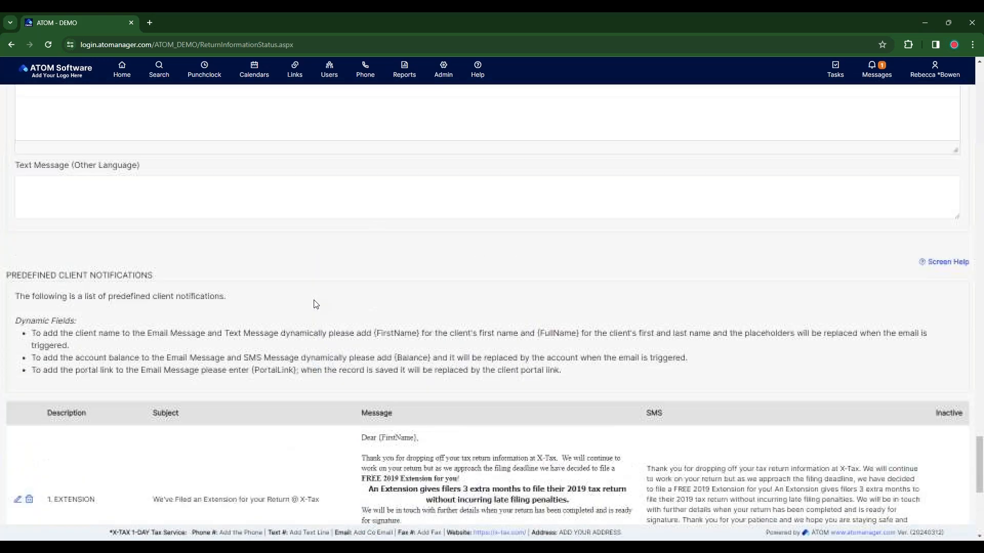
{"action": "scroll", "coordinate": [297, 435], "scroll_direction": "up", "scroll_amount": 10}
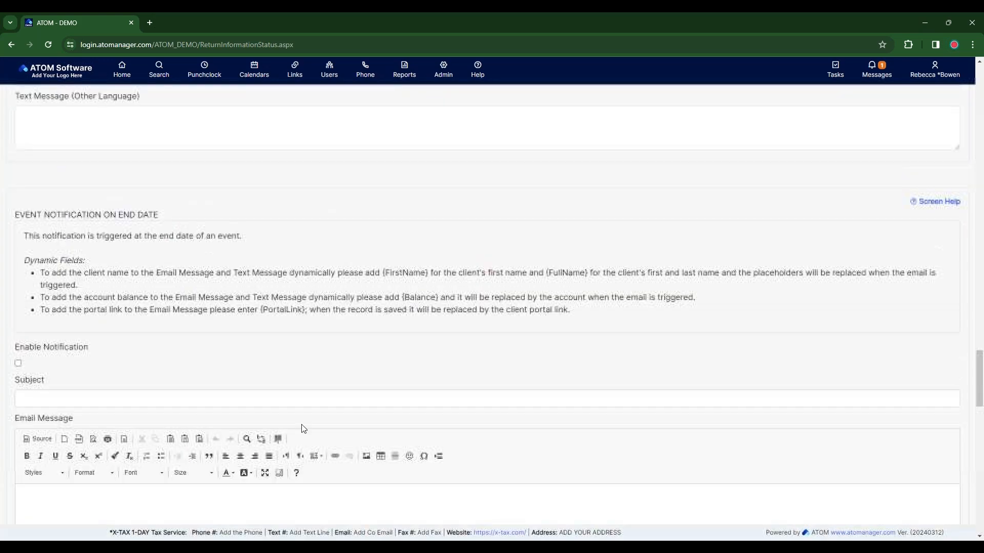
{"action": "scroll", "coordinate": [303, 429], "scroll_direction": "up", "scroll_amount": 15}
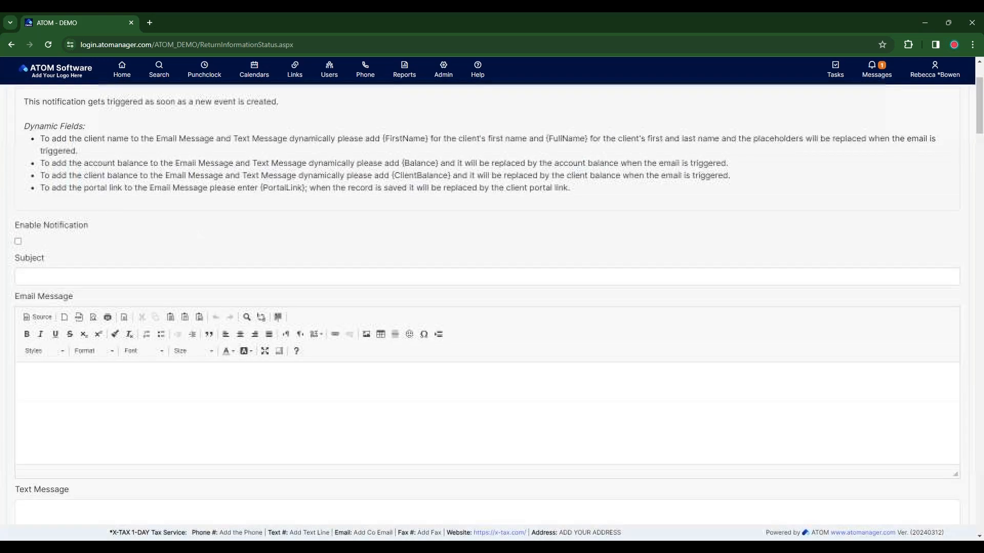
{"action": "scroll", "coordinate": [154, 142], "scroll_direction": "up", "scroll_amount": 2}
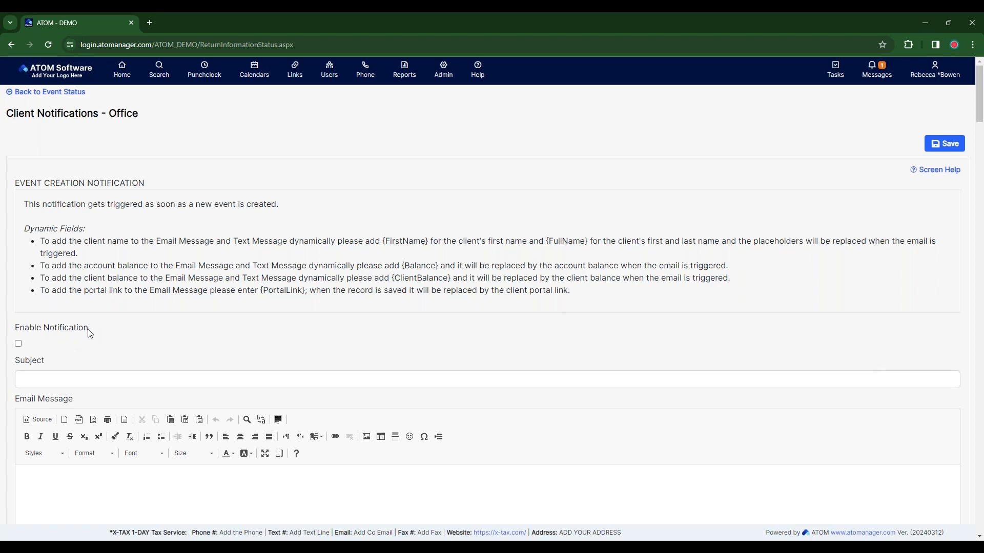
Enable the event creation notification and place the cursor in its subject, email message and text message fields, leaving them blank
{"action": "left_click_drag", "start_coordinate": [90, 333], "coordinate": [11, 333]}
{"action": "scroll", "coordinate": [74, 351], "scroll_direction": "down", "scroll_amount": 1}
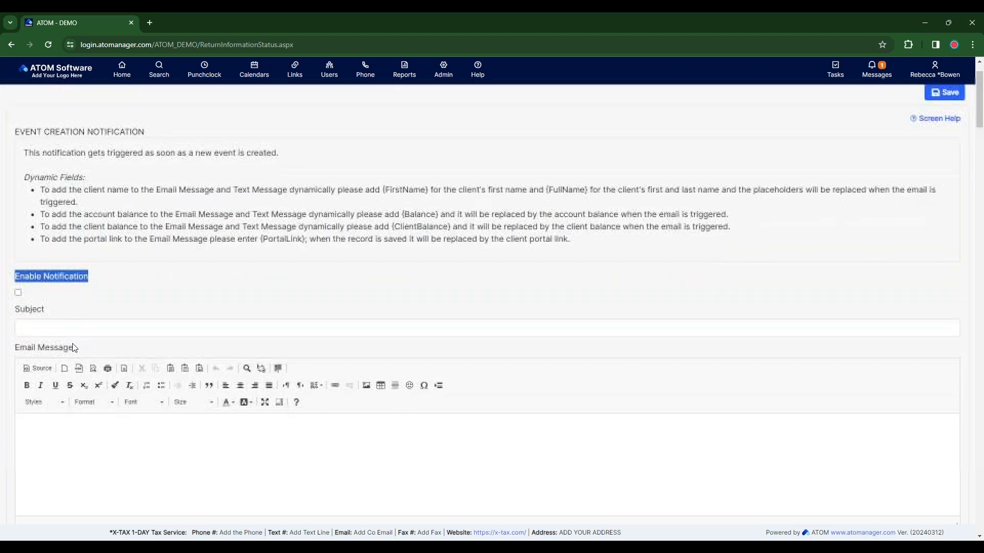
{"action": "left_click", "coordinate": [87, 328]}
{"action": "left_click", "coordinate": [92, 436]}
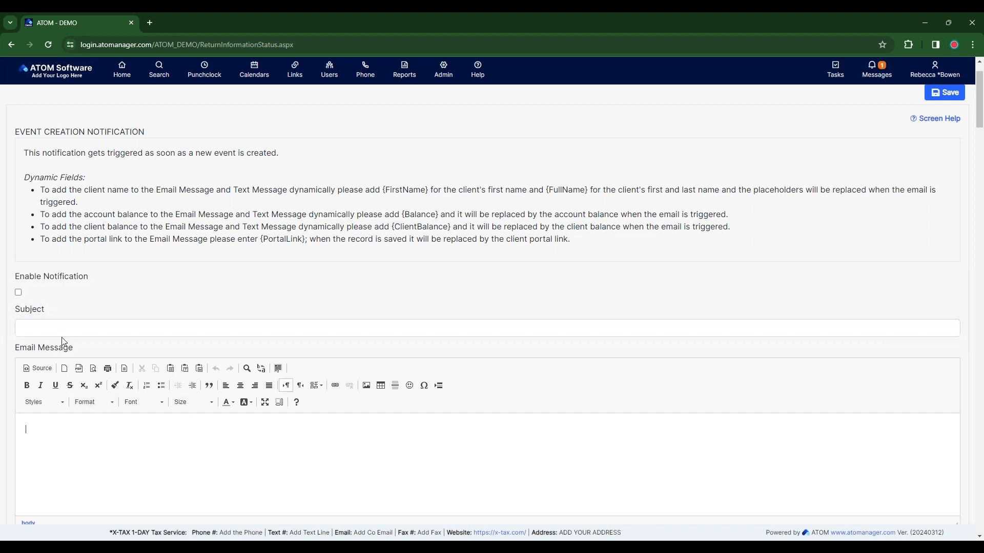
{"action": "left_click", "coordinate": [64, 330]}
{"action": "left_click", "coordinate": [75, 433]}
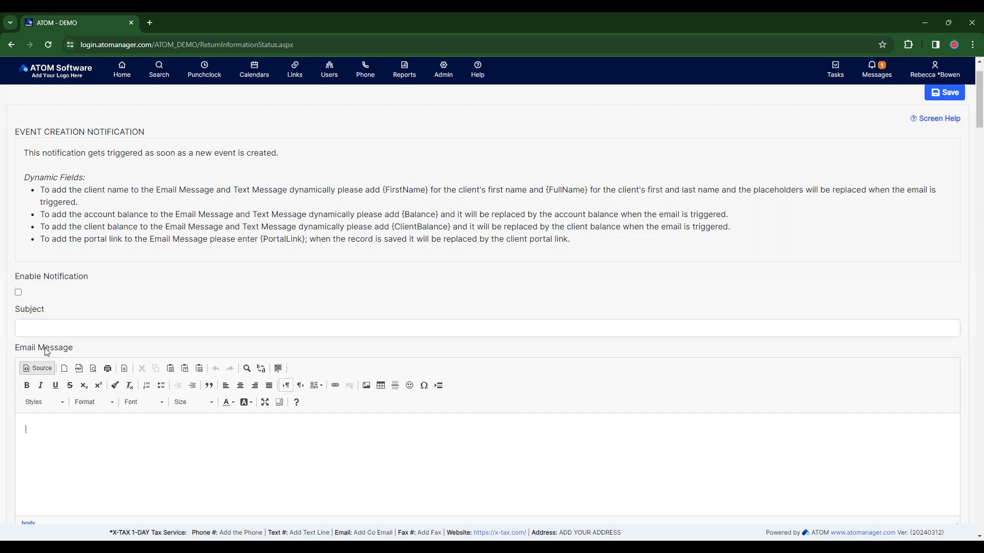
{"action": "left_click", "coordinate": [19, 294]}
{"action": "left_click", "coordinate": [41, 324]}
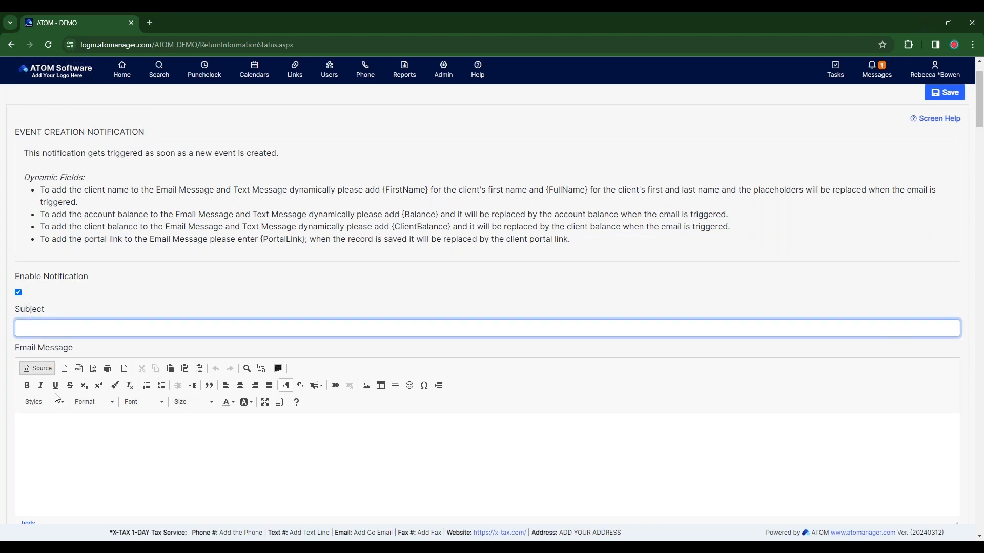
{"action": "left_click", "coordinate": [58, 439]}
{"action": "scroll", "coordinate": [57, 437], "scroll_direction": "down", "scroll_amount": 3}
{"action": "left_click", "coordinate": [52, 415]}
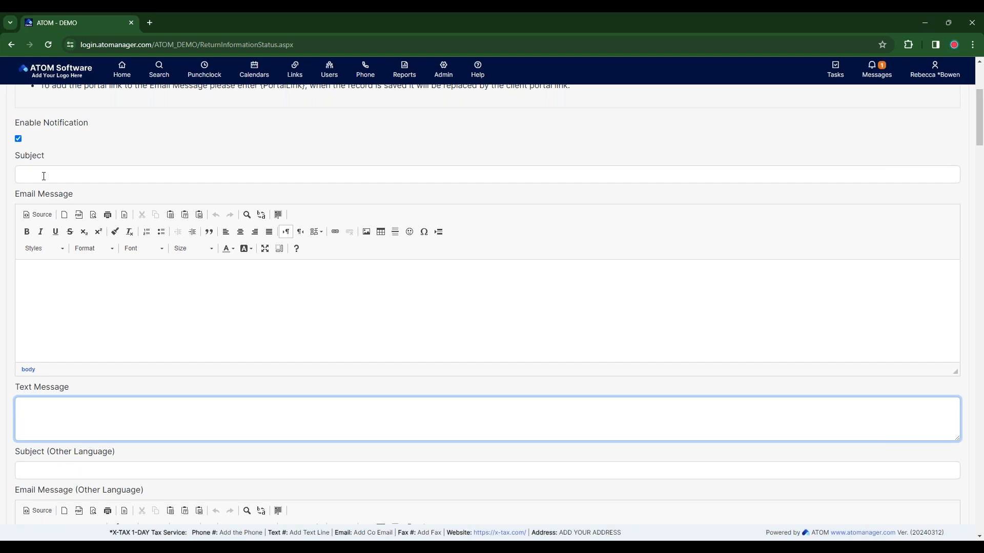
Review the event creation notification section and the description of the event notification on start date
{"action": "scroll", "coordinate": [44, 176], "scroll_direction": "up", "scroll_amount": 3}
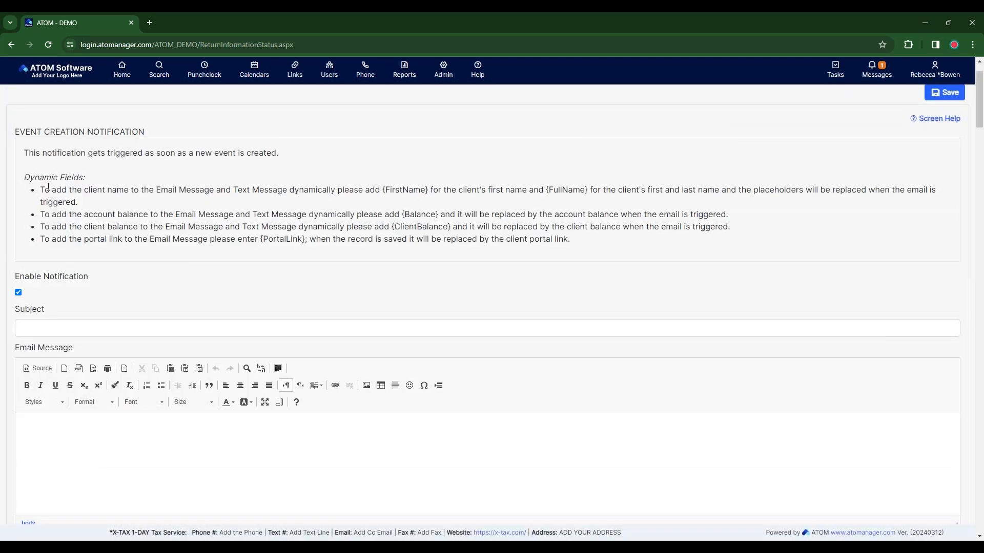
{"action": "left_click_drag", "start_coordinate": [145, 132], "coordinate": [11, 135]}
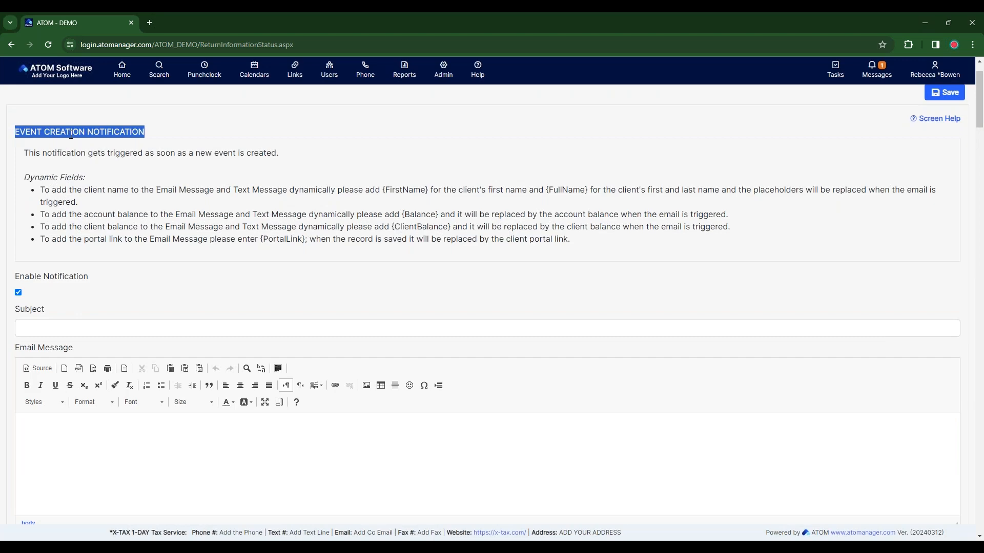
{"action": "scroll", "coordinate": [71, 135], "scroll_direction": "down", "scroll_amount": 1}
{"action": "scroll", "coordinate": [71, 134], "scroll_direction": "up", "scroll_amount": 1}
{"action": "scroll", "coordinate": [100, 189], "scroll_direction": "down", "scroll_amount": 4}
{"action": "scroll", "coordinate": [123, 200], "scroll_direction": "down", "scroll_amount": 12}
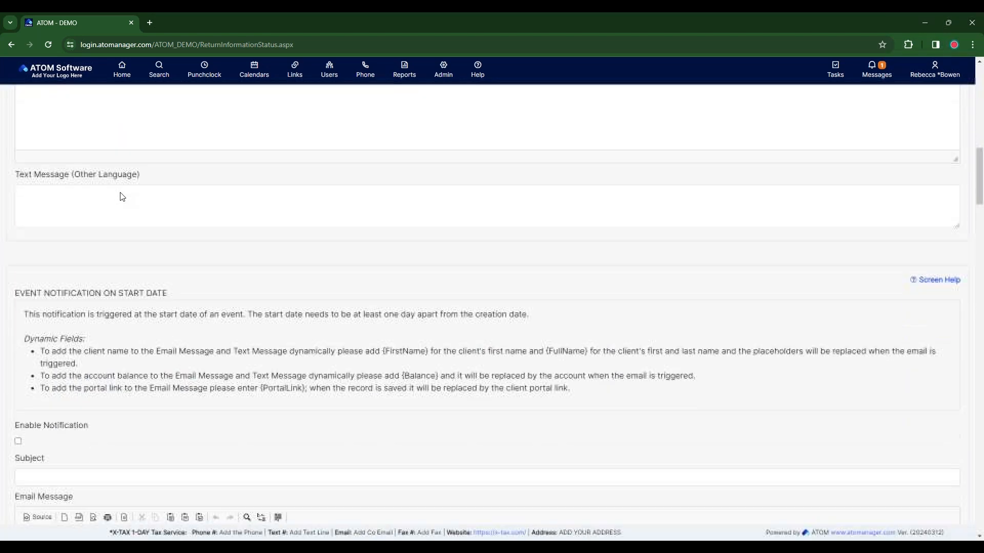
{"action": "scroll", "coordinate": [174, 240], "scroll_direction": "down", "scroll_amount": 1}
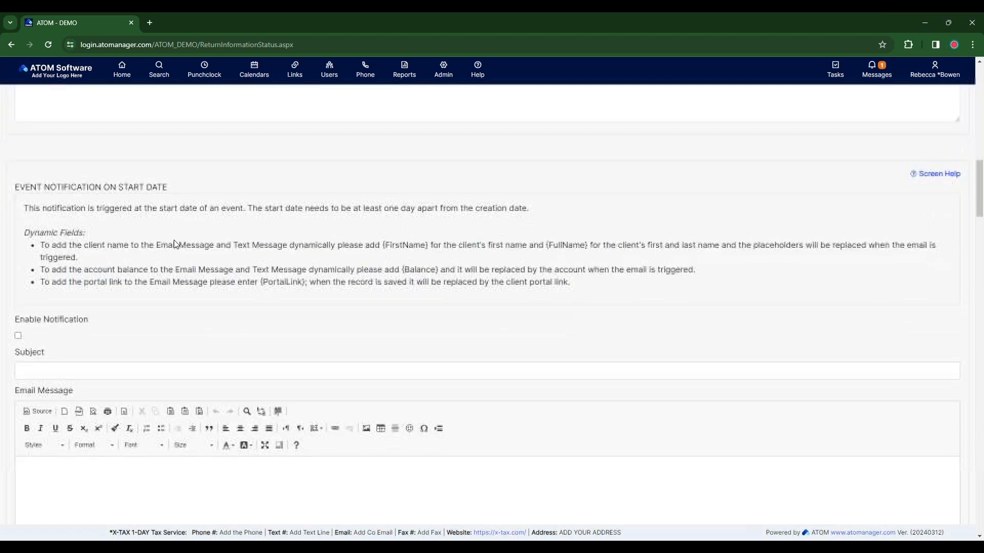
{"action": "left_click_drag", "start_coordinate": [168, 188], "coordinate": [14, 189]}
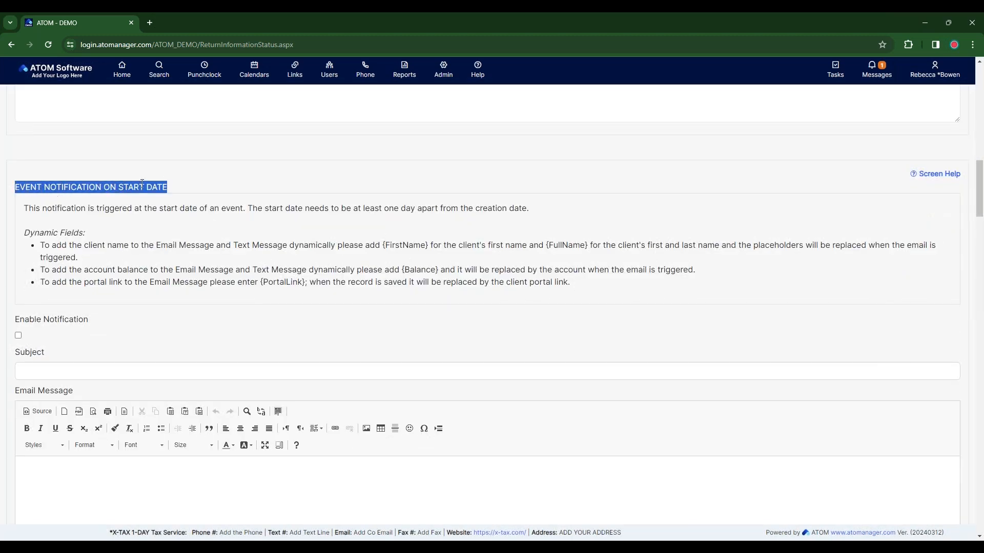
{"action": "left_click", "coordinate": [156, 190]}
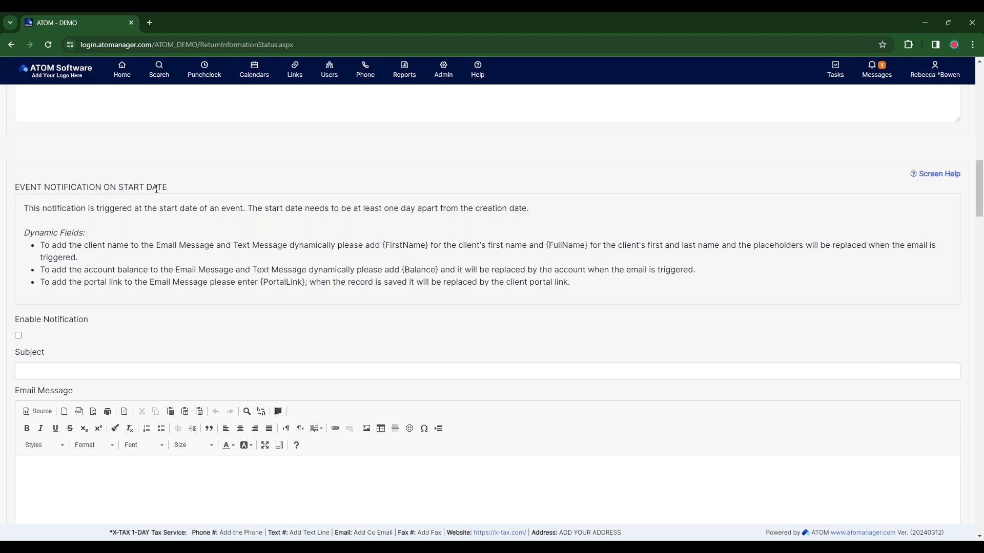
Examine the section for notifications X days from start date, including its day interval and maximum number of messages fields
{"action": "scroll", "coordinate": [156, 190], "scroll_direction": "down", "scroll_amount": 10}
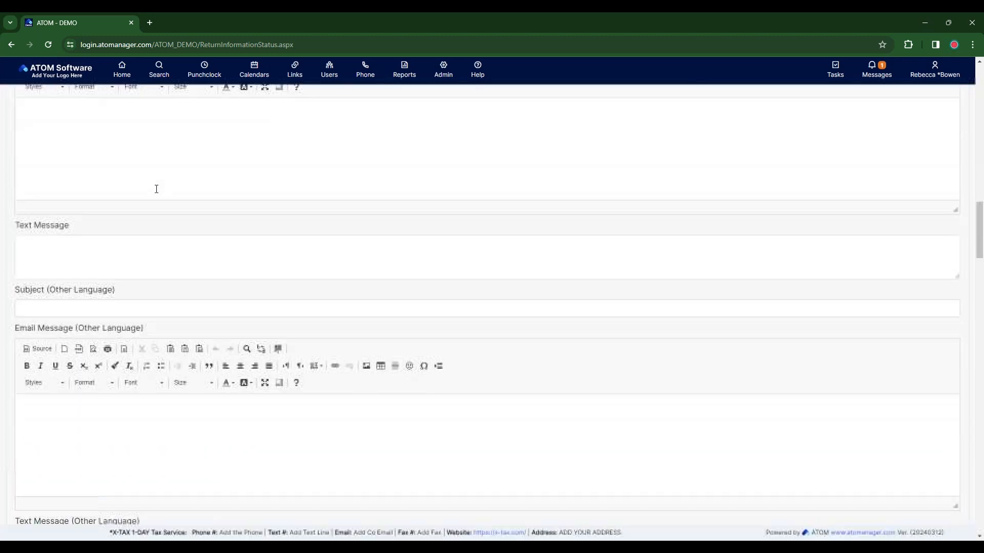
{"action": "scroll", "coordinate": [156, 189], "scroll_direction": "down", "scroll_amount": 6}
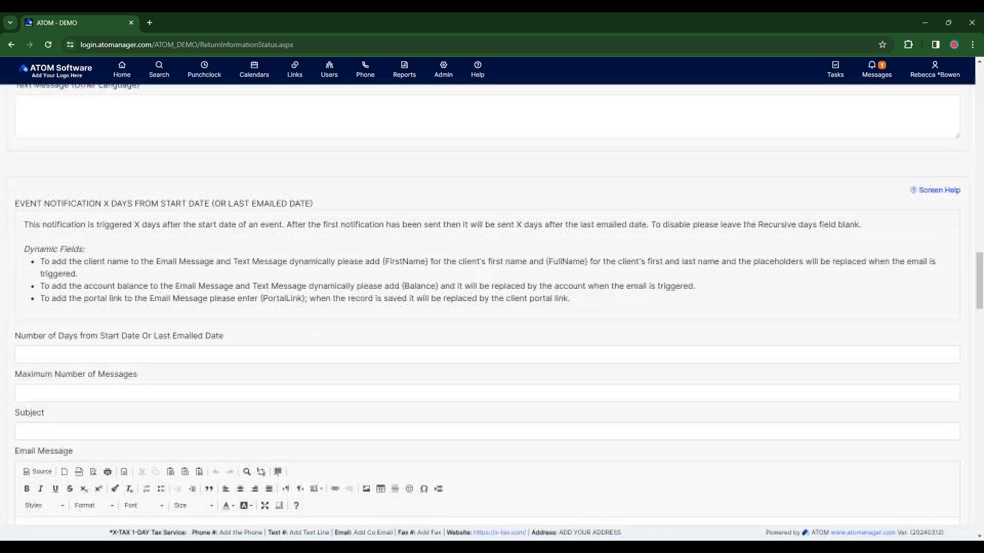
{"action": "left_click_drag", "start_coordinate": [102, 181], "coordinate": [154, 184]}
{"action": "left_click", "coordinate": [159, 173]}
{"action": "scroll", "coordinate": [159, 173], "scroll_direction": "down", "scroll_amount": 2}
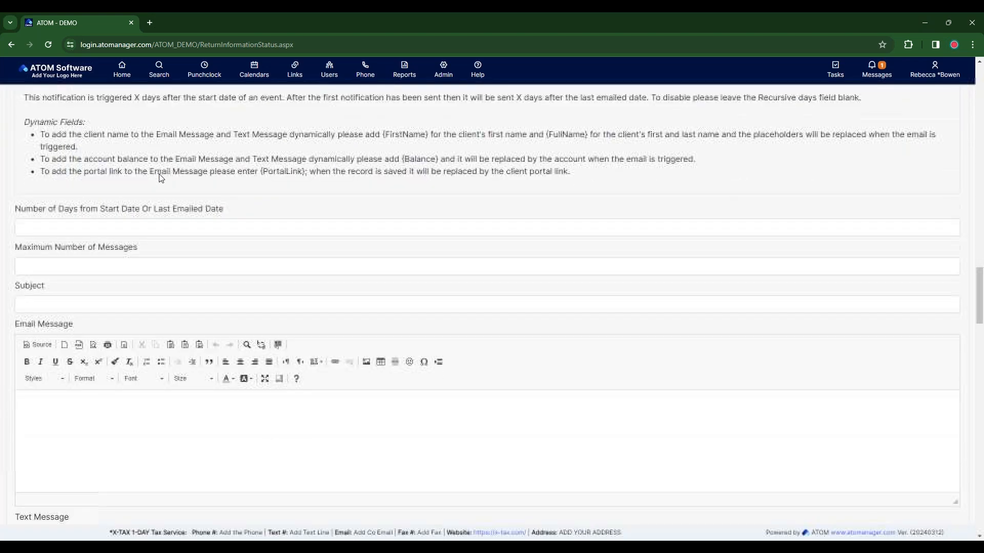
{"action": "scroll", "coordinate": [159, 174], "scroll_direction": "up", "scroll_amount": 1}
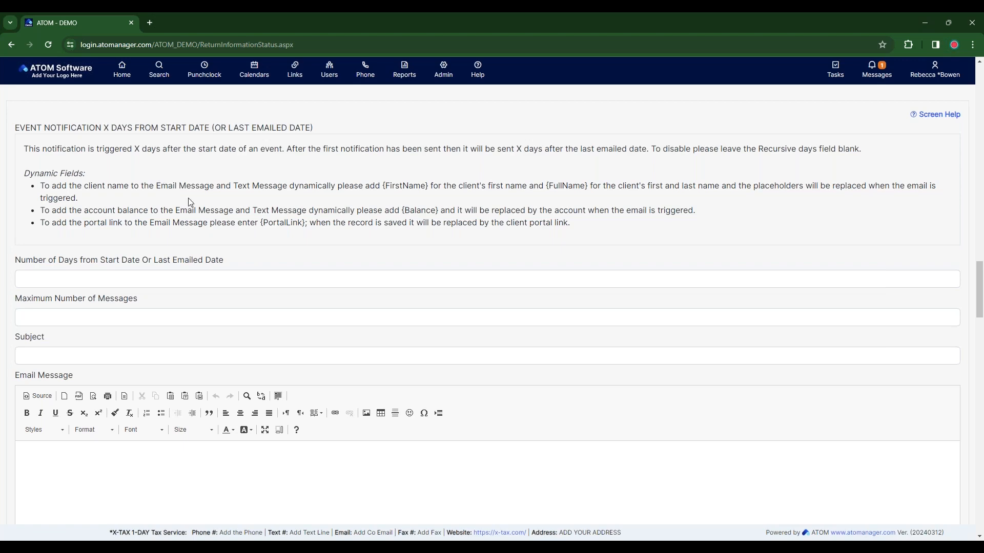
{"action": "scroll", "coordinate": [188, 202], "scroll_direction": "down", "scroll_amount": 1}
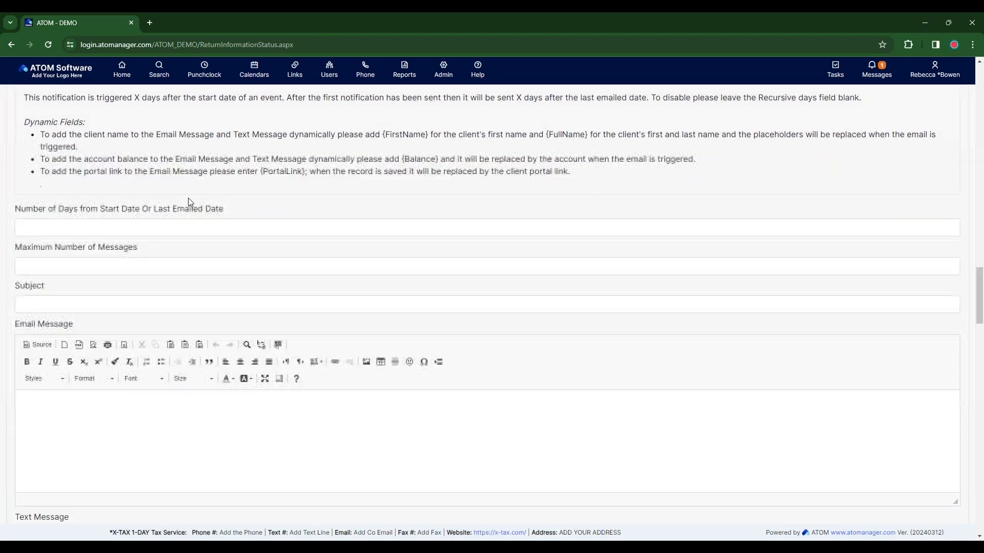
{"action": "scroll", "coordinate": [188, 203], "scroll_direction": "up", "scroll_amount": 1}
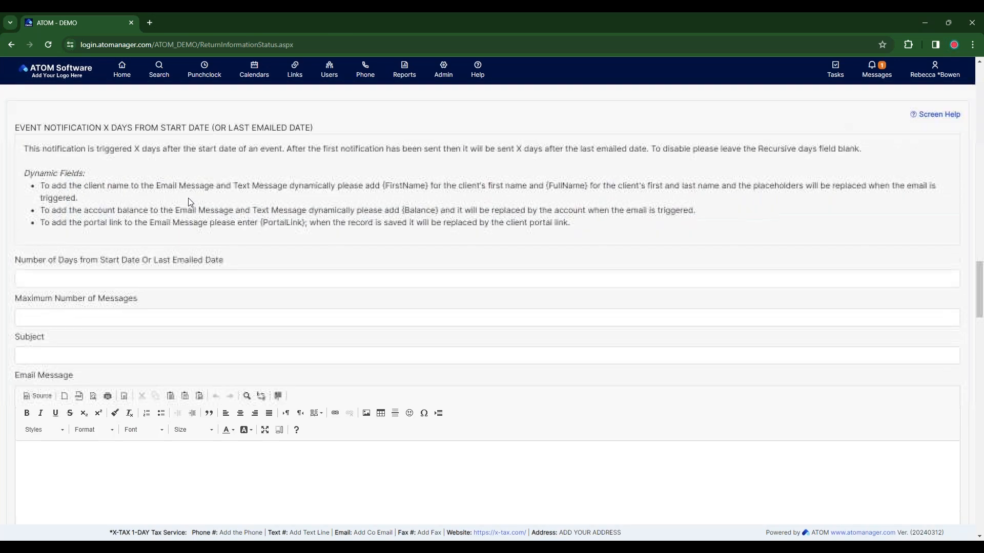
Set the number of days from start or last emailed date to 5 and the maximum number of messages to 5
{"action": "left_click", "coordinate": [177, 278]}
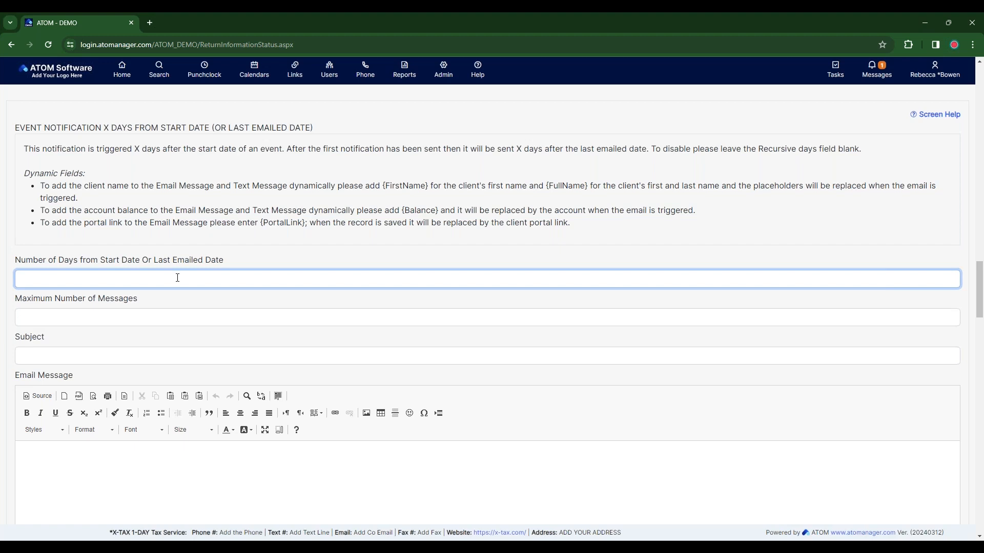
{"action": "type", "text": "5"}
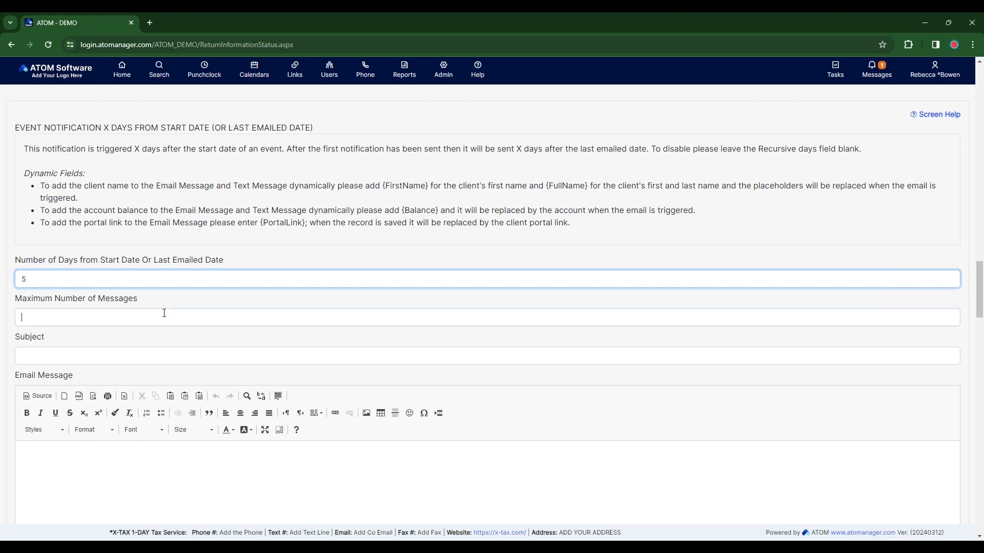
{"action": "left_click", "coordinate": [163, 314]}
{"action": "type", "text": "5"}
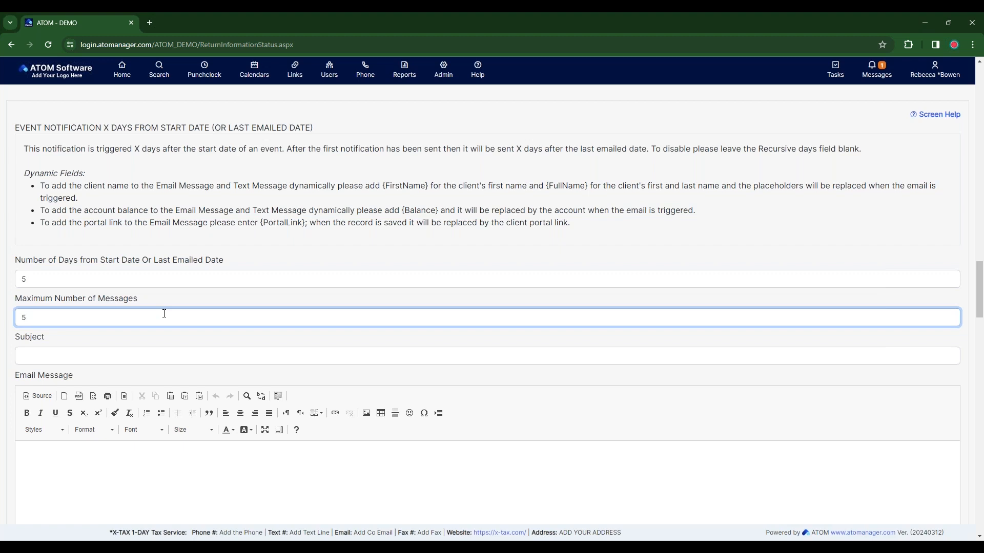
Clear the maximum number of messages and the number of days from start date or last emailed date
{"action": "key", "text": "BackSpace"}
{"action": "left_click", "coordinate": [60, 284]}
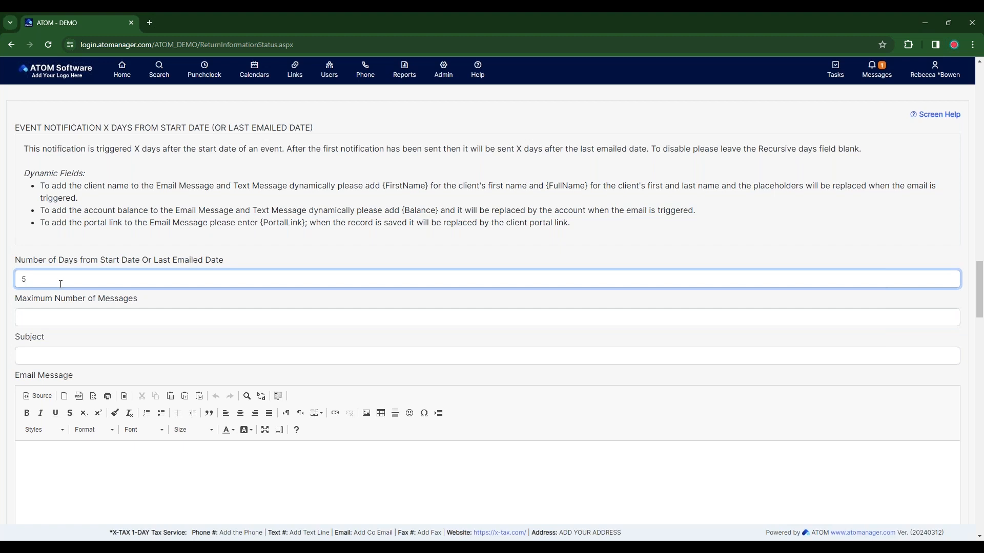
{"action": "key", "text": "BackSpace"}
Examine the event notification on end date section, including its description, enable option and message fields
{"action": "scroll", "coordinate": [142, 324], "scroll_direction": "down", "scroll_amount": 15}
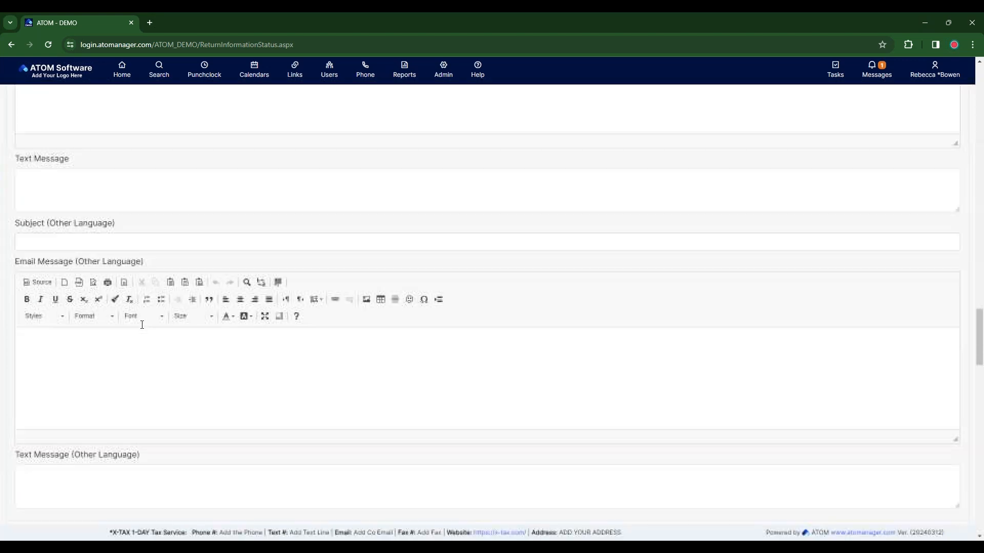
{"action": "scroll", "coordinate": [143, 307], "scroll_direction": "down", "scroll_amount": 3}
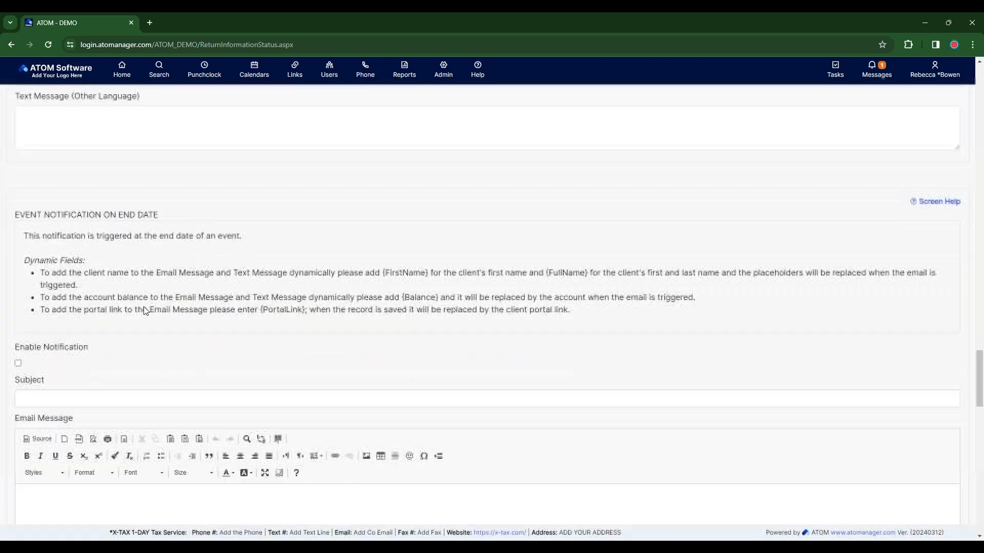
{"action": "left_click_drag", "start_coordinate": [174, 216], "coordinate": [13, 226]}
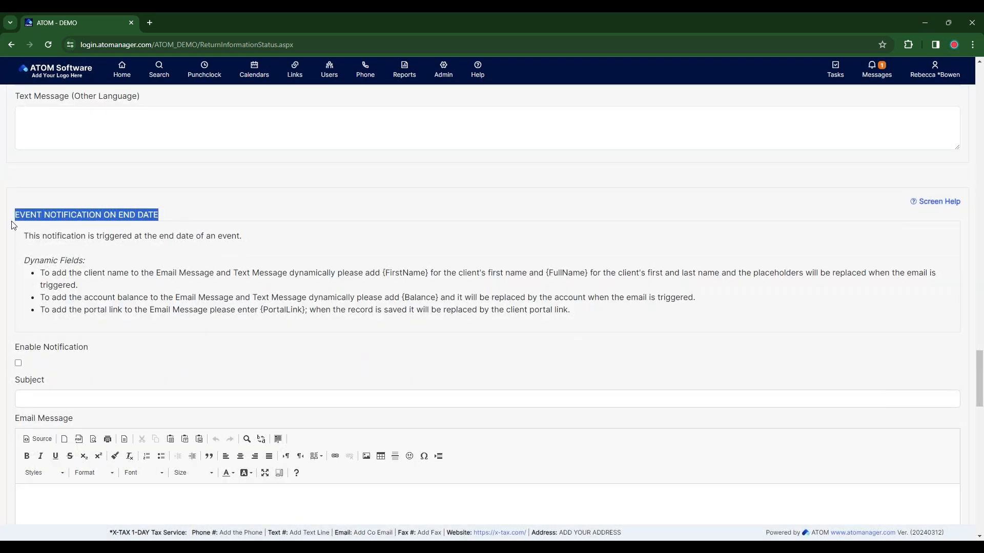
{"action": "scroll", "coordinate": [34, 231], "scroll_direction": "down", "scroll_amount": 2}
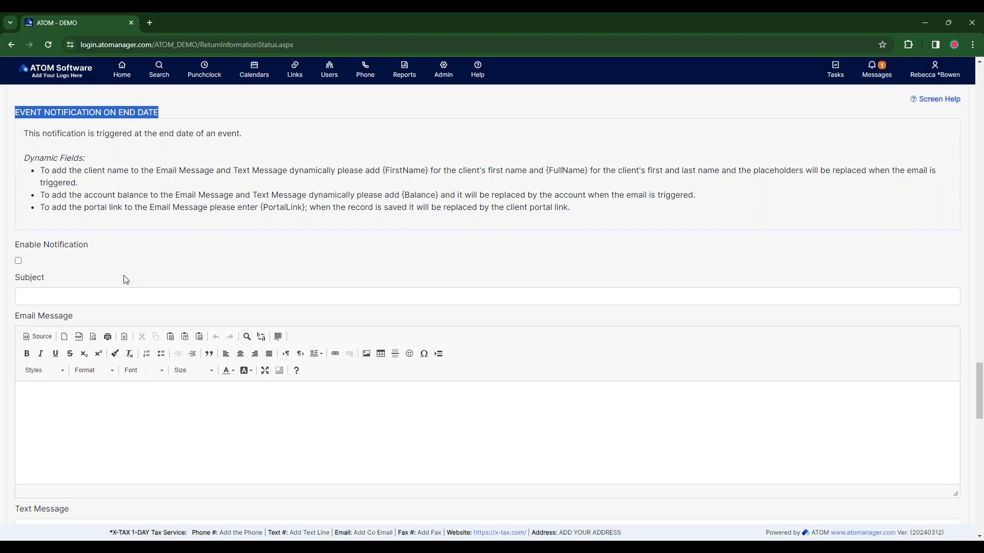
{"action": "scroll", "coordinate": [130, 287], "scroll_direction": "down", "scroll_amount": 2}
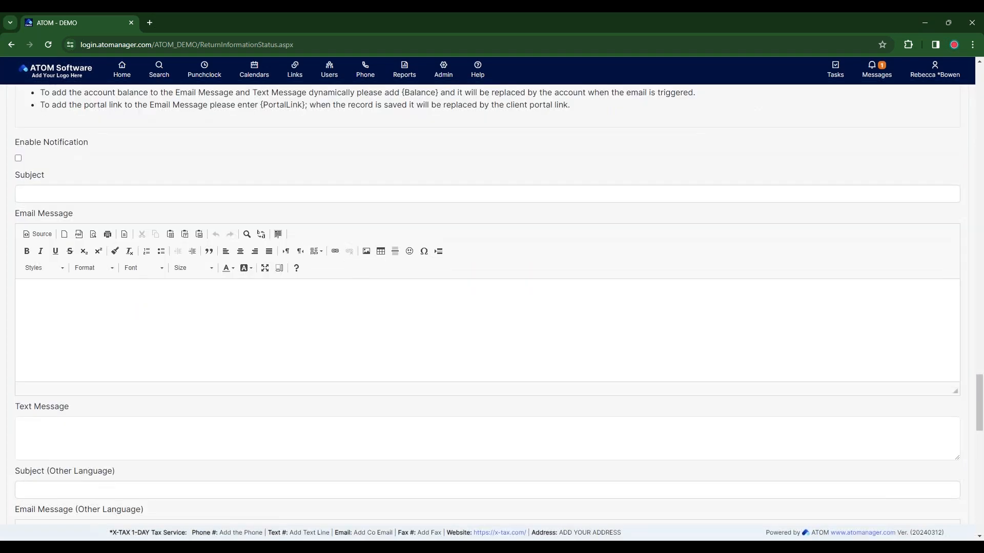
{"action": "scroll", "coordinate": [492, 308], "scroll_direction": "down", "scroll_amount": 1}
{"action": "scroll", "coordinate": [492, 308], "scroll_direction": "down", "scroll_amount": 1}
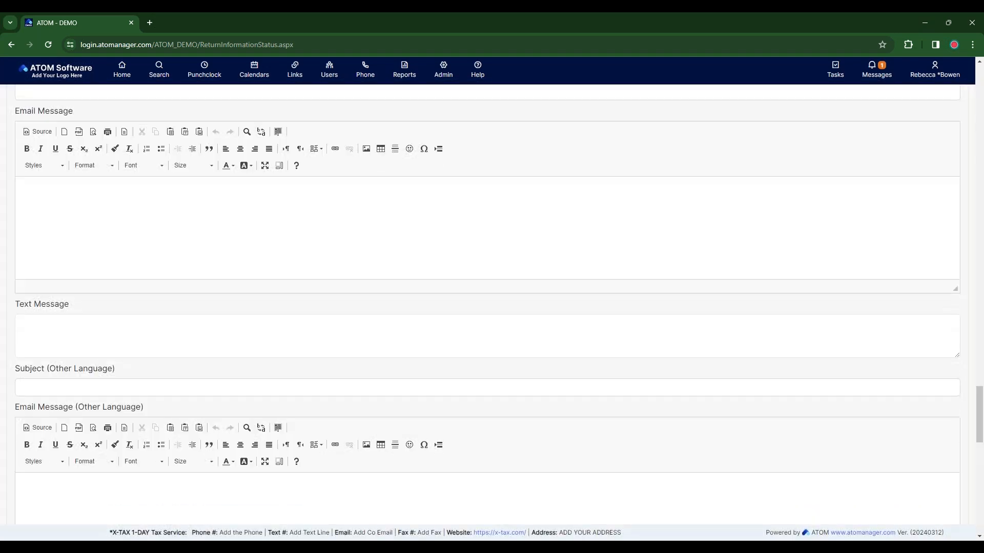
Examine the predefined client notifications section, including its existing extension entry and the blank row for adding a notification
{"action": "scroll", "coordinate": [492, 307], "scroll_direction": "down", "scroll_amount": 8}
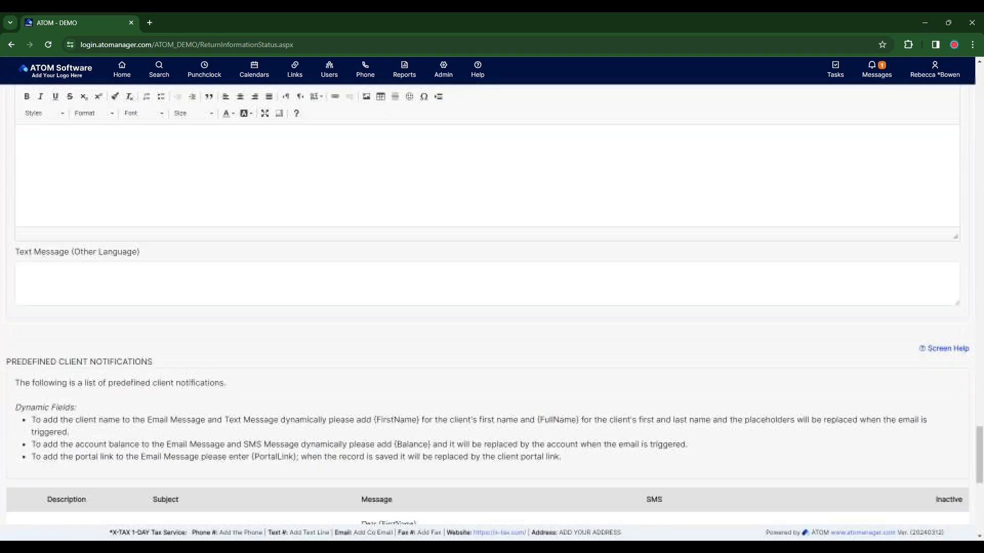
{"action": "scroll", "coordinate": [491, 307], "scroll_direction": "down", "scroll_amount": 1}
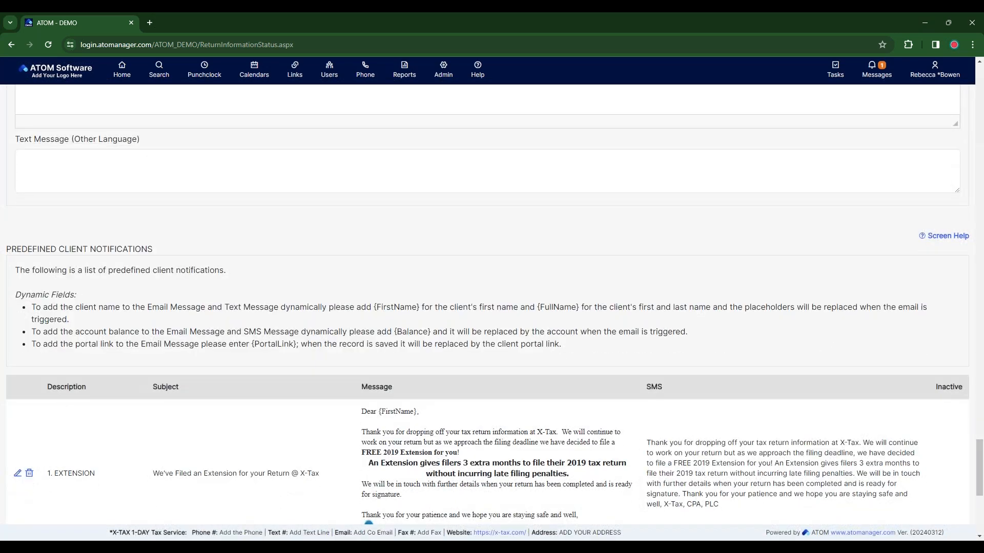
{"action": "scroll", "coordinate": [492, 308], "scroll_direction": "down", "scroll_amount": 2}
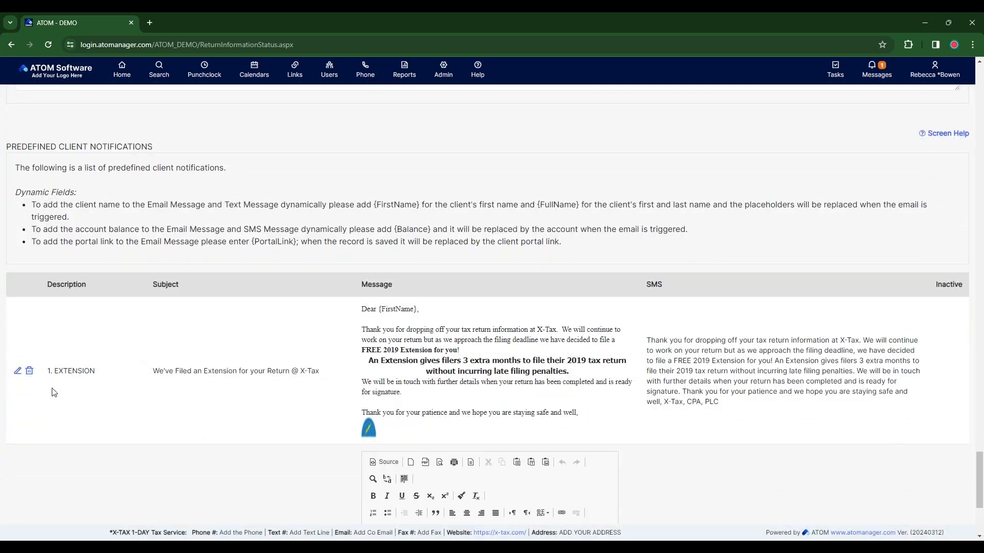
{"action": "scroll", "coordinate": [294, 383], "scroll_direction": "down", "scroll_amount": 2}
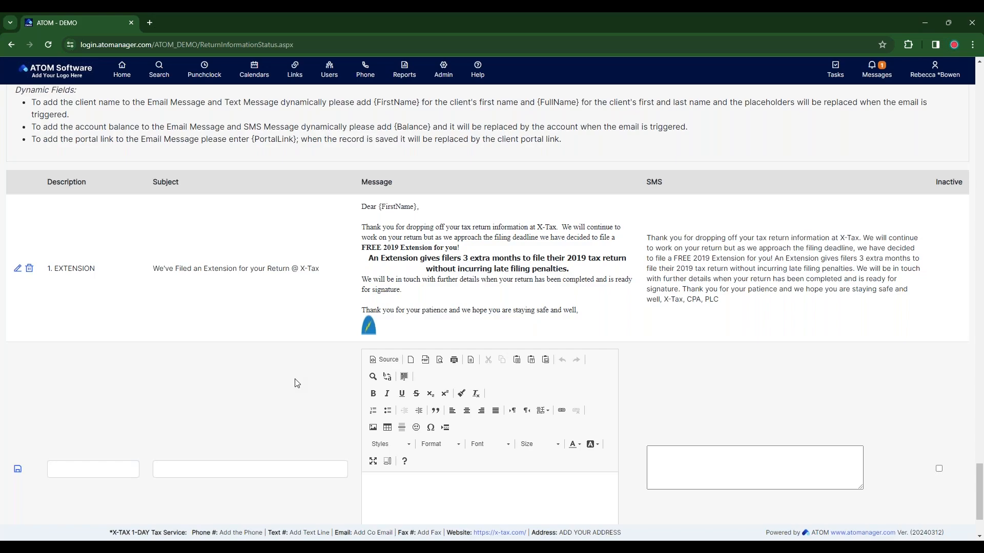
{"action": "scroll", "coordinate": [295, 382], "scroll_direction": "up", "scroll_amount": 2}
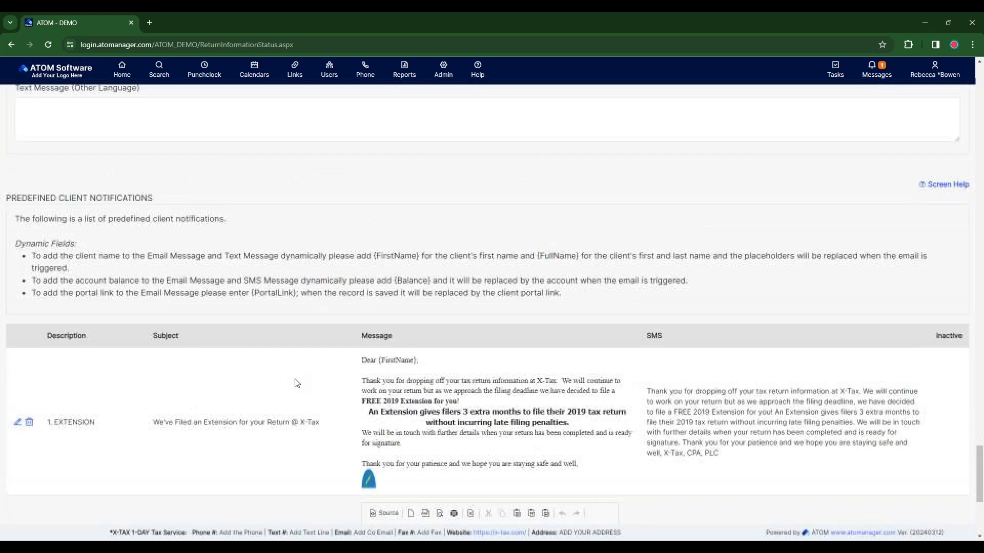
{"action": "scroll", "coordinate": [294, 382], "scroll_direction": "down", "scroll_amount": 1}
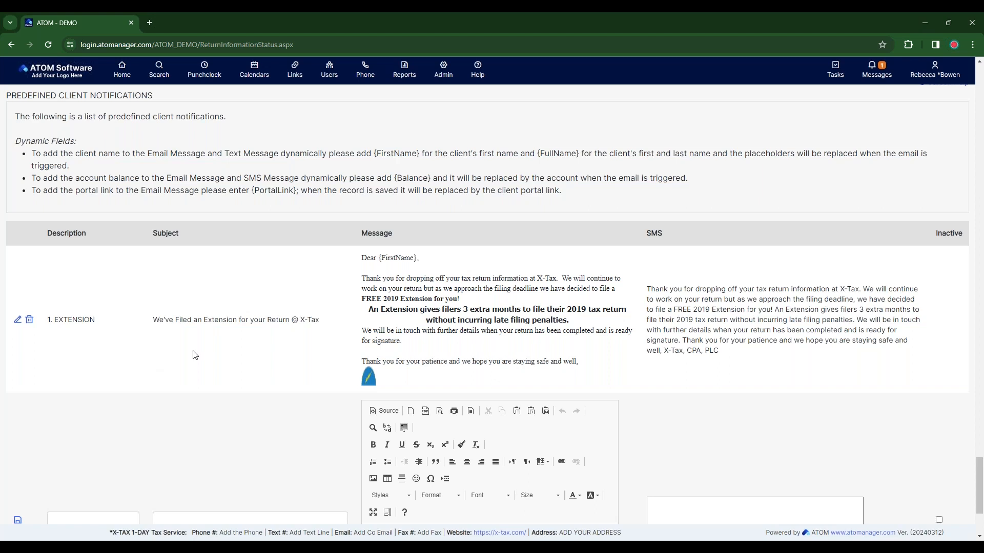
Open the 2022 walk-in client from the Tax Preparation - Office event list on the home page and display the client's events
{"action": "left_click", "coordinate": [124, 68]}
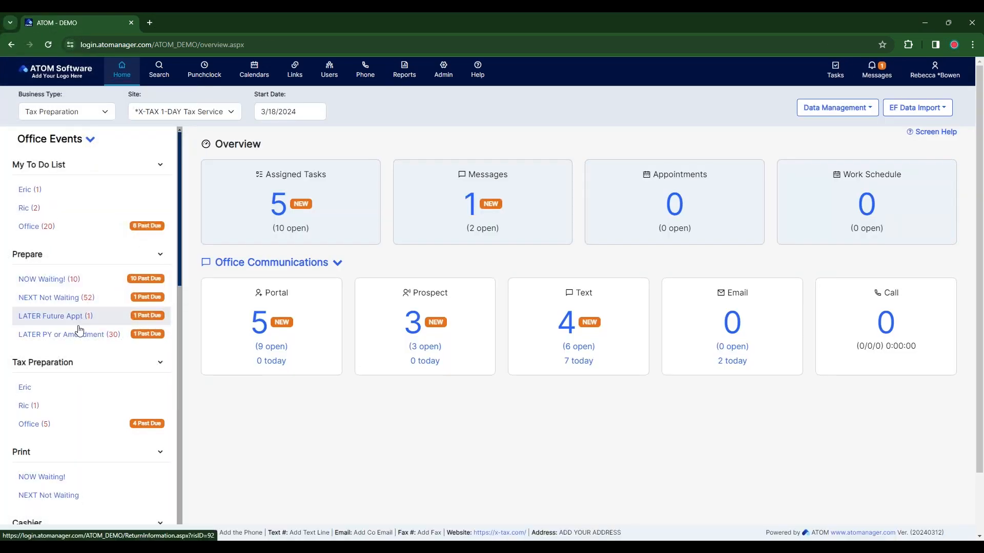
{"action": "left_click", "coordinate": [49, 426]}
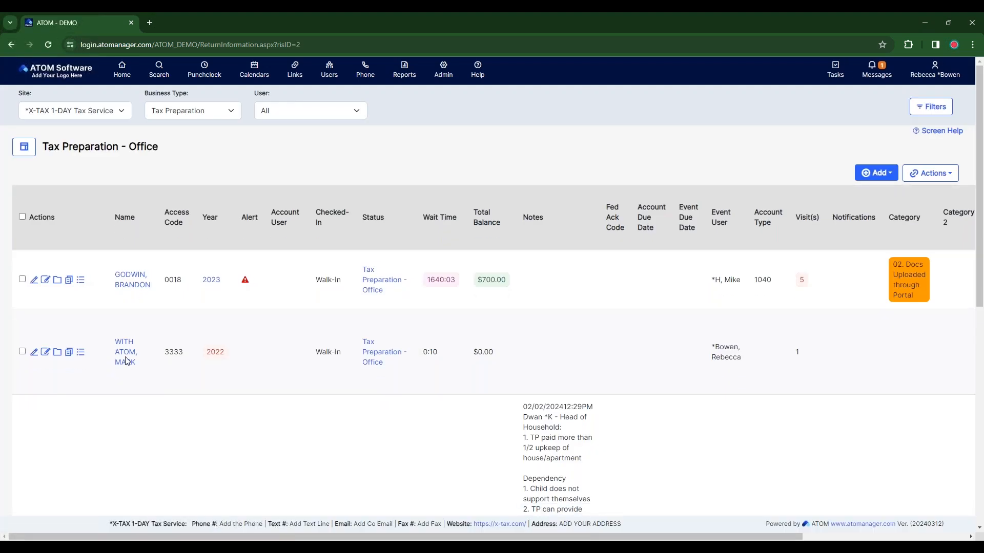
{"action": "left_click", "coordinate": [126, 365]}
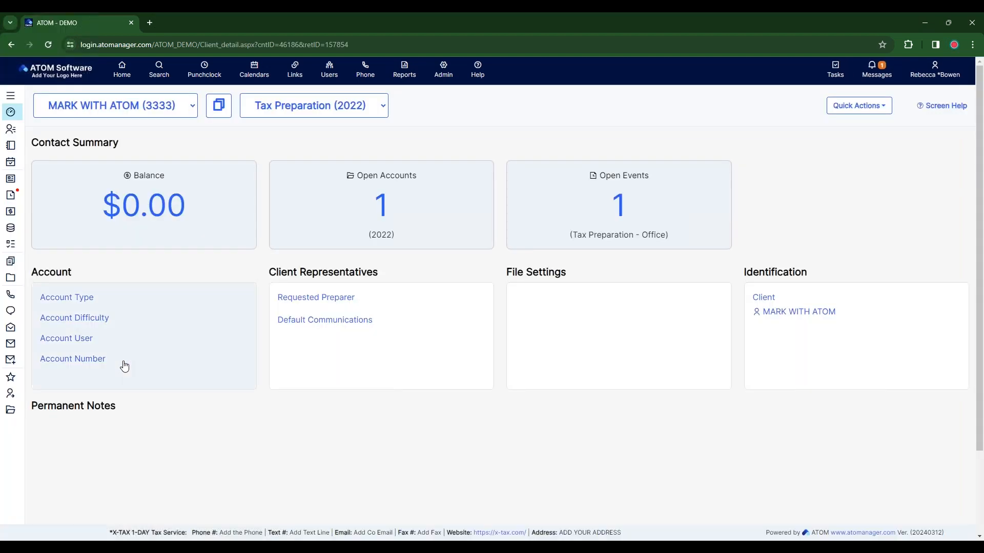
{"action": "left_click", "coordinate": [17, 201]}
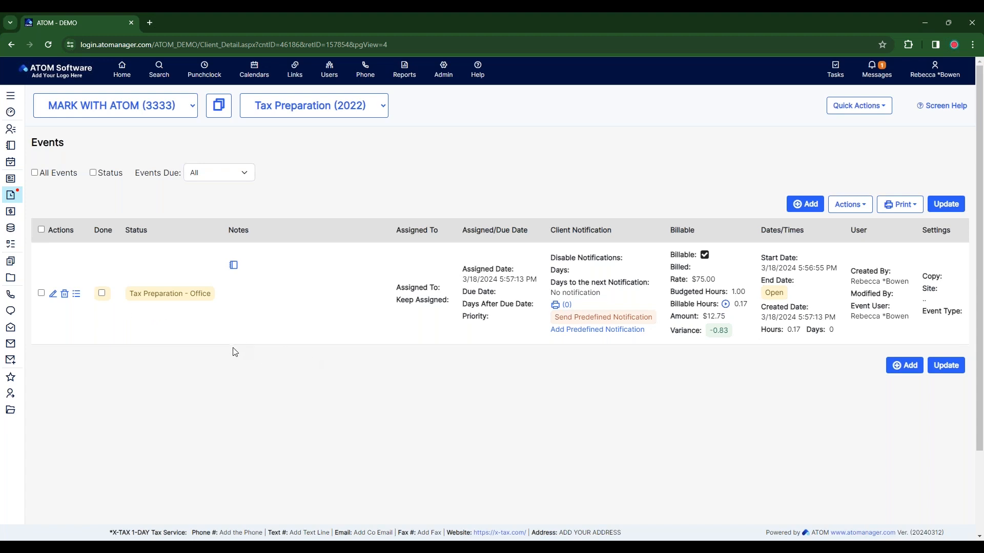
Preview the first predefined notification's email and SMS messages for the Tax Preparation - Office event, and close the notification form
{"action": "left_click", "coordinate": [569, 324]}
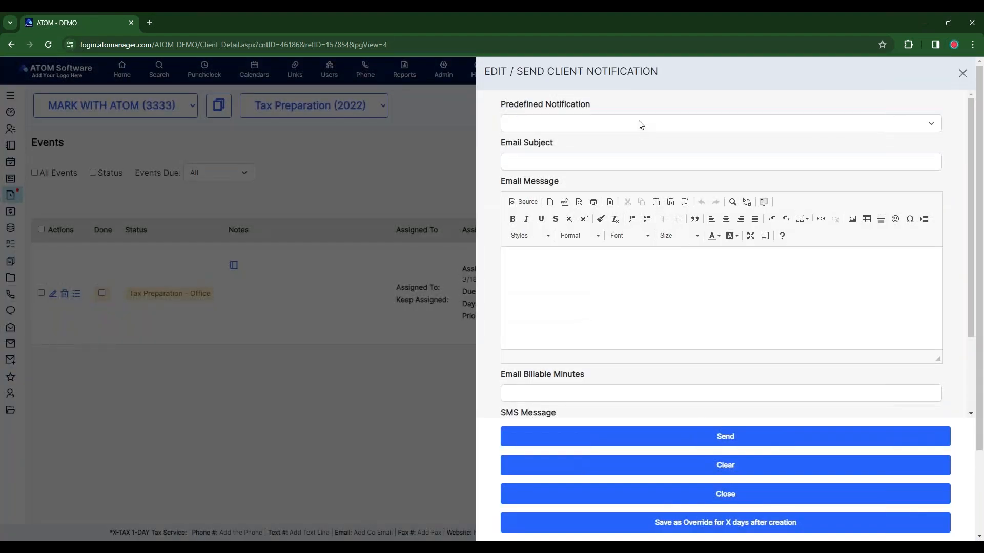
{"action": "left_click", "coordinate": [640, 124]}
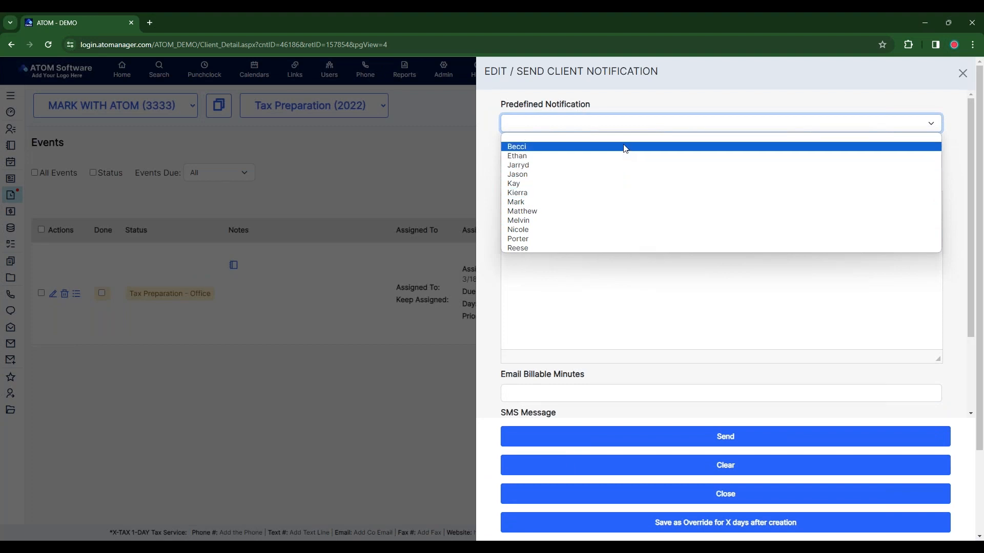
{"action": "left_click", "coordinate": [624, 148]}
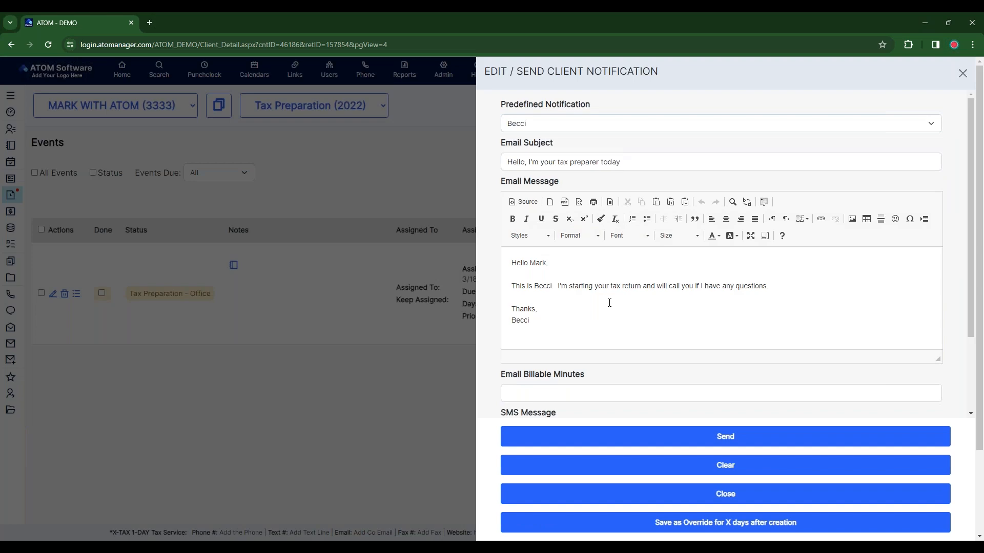
{"action": "left_click", "coordinate": [683, 439]}
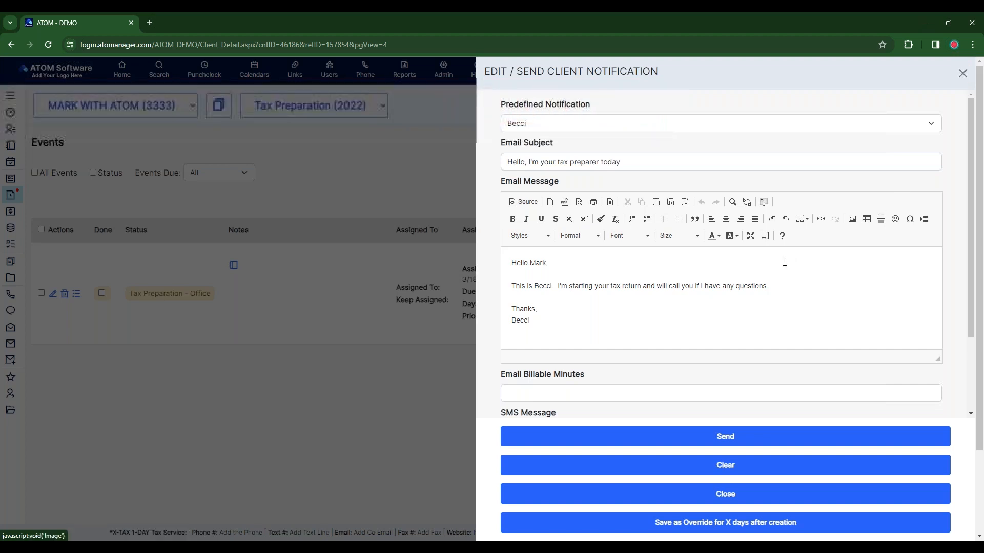
{"action": "scroll", "coordinate": [776, 275], "scroll_direction": "down", "scroll_amount": 2}
{"action": "scroll", "coordinate": [776, 274], "scroll_direction": "down", "scroll_amount": 1}
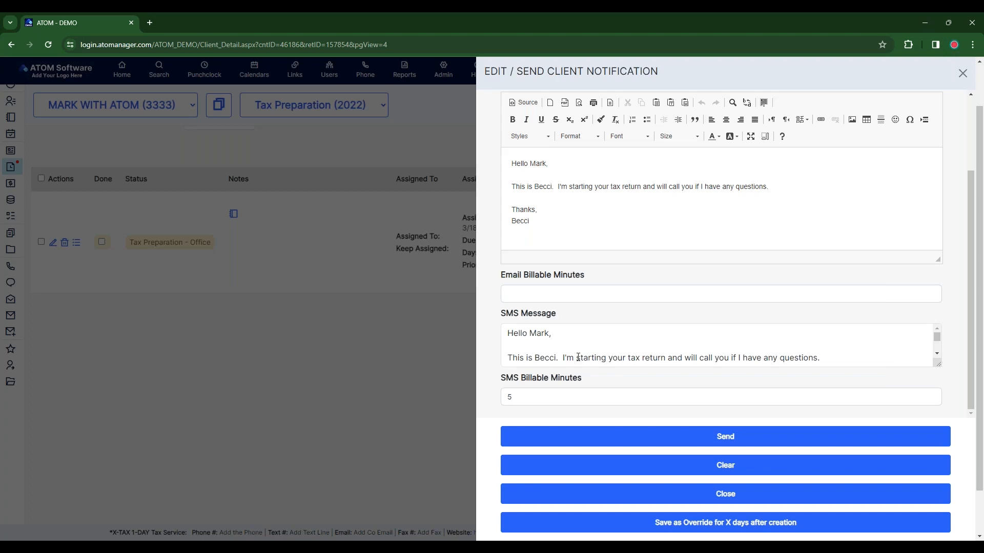
{"action": "left_click", "coordinate": [964, 73]}
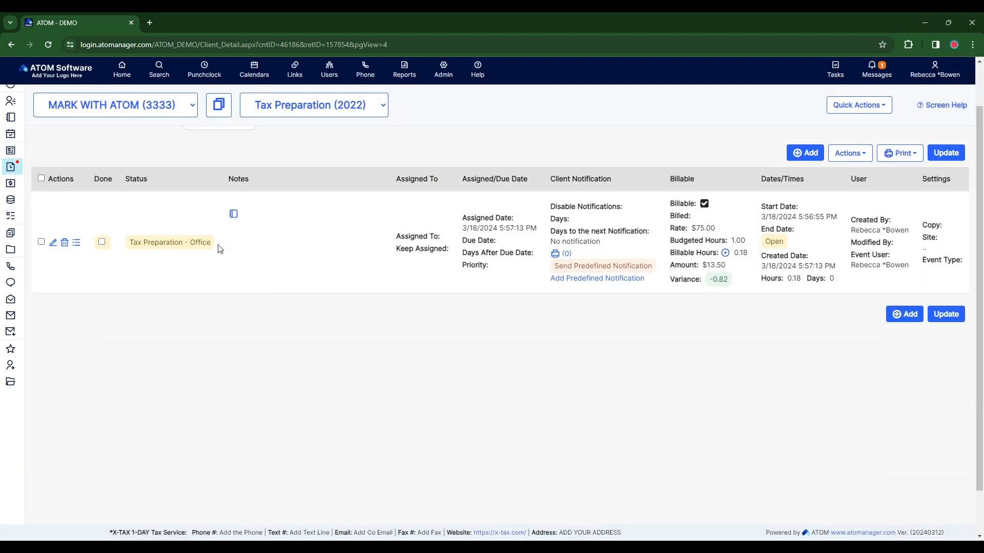
{"action": "left_click", "coordinate": [807, 154]}
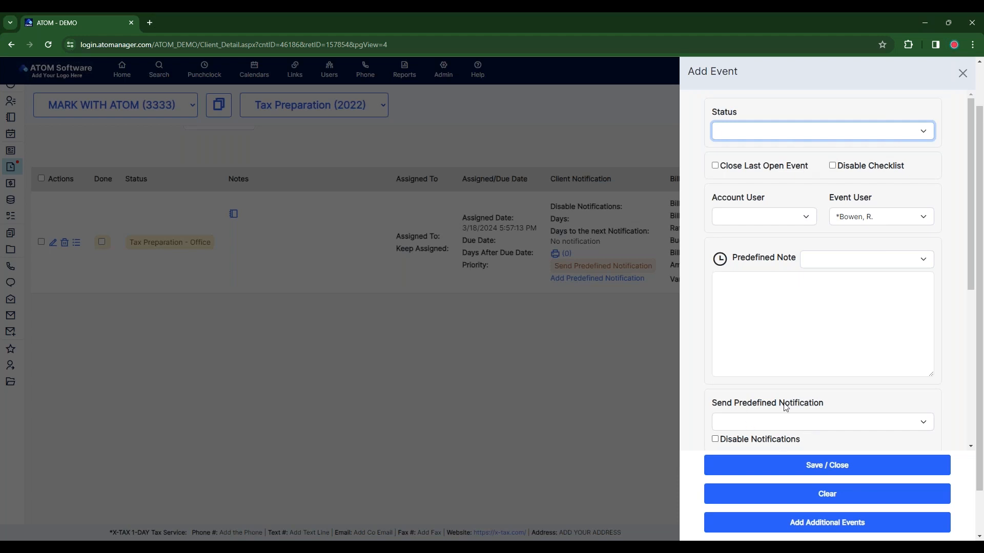
{"action": "left_click_drag", "start_coordinate": [831, 407], "coordinate": [712, 407]}
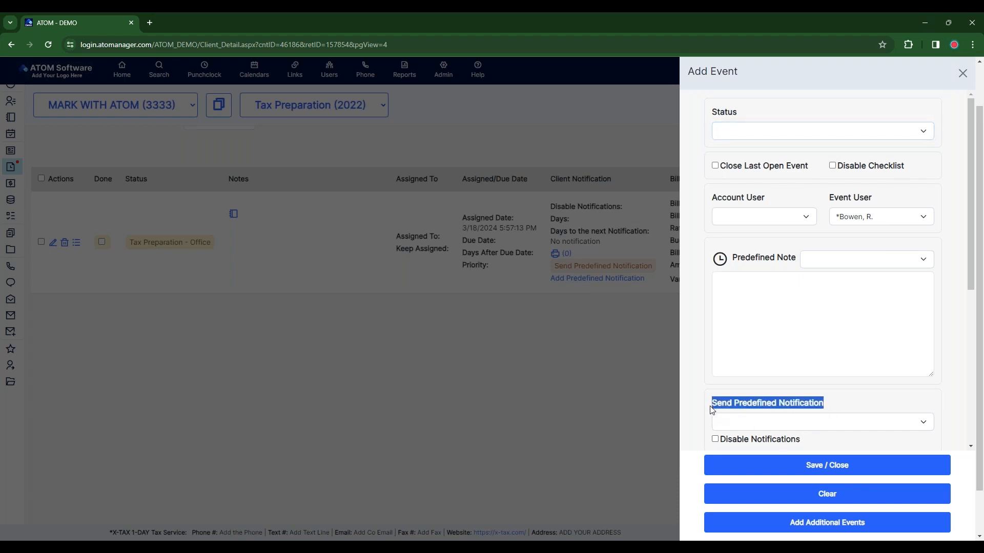
{"action": "scroll", "coordinate": [782, 408], "scroll_direction": "down", "scroll_amount": 1}
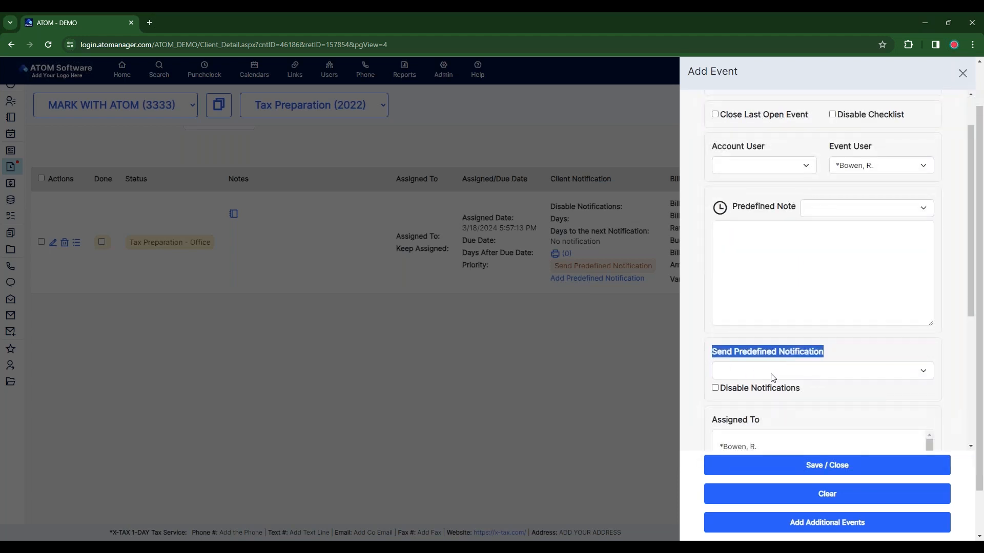
{"action": "left_click", "coordinate": [774, 378]}
{"action": "left_click", "coordinate": [773, 376]}
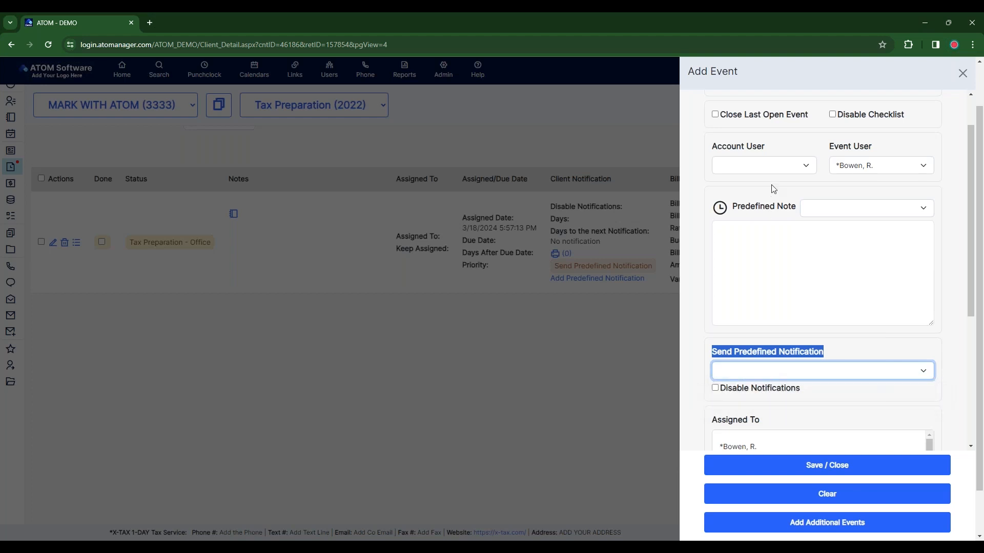
{"action": "left_click", "coordinate": [787, 378]}
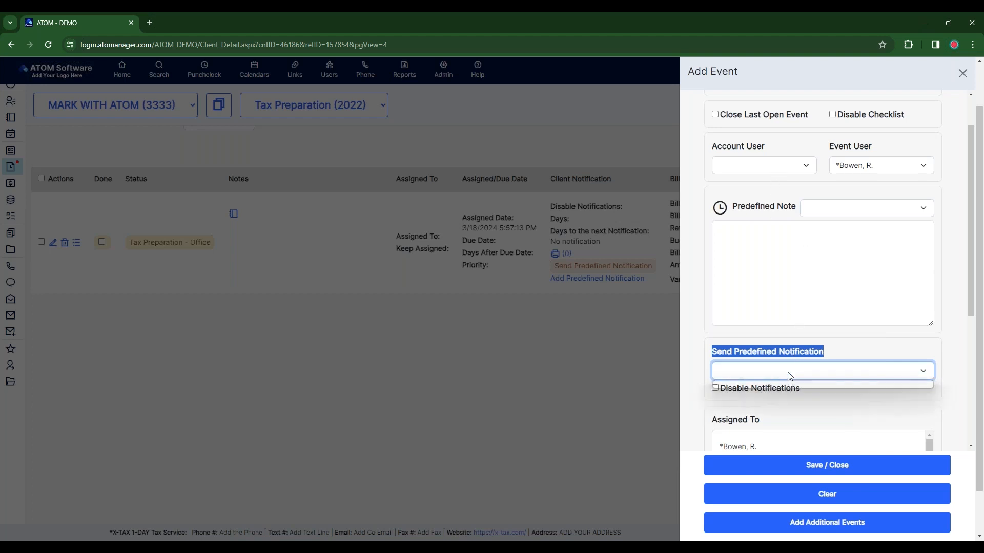
{"action": "left_click", "coordinate": [788, 372]}
{"action": "left_click", "coordinate": [962, 73]}
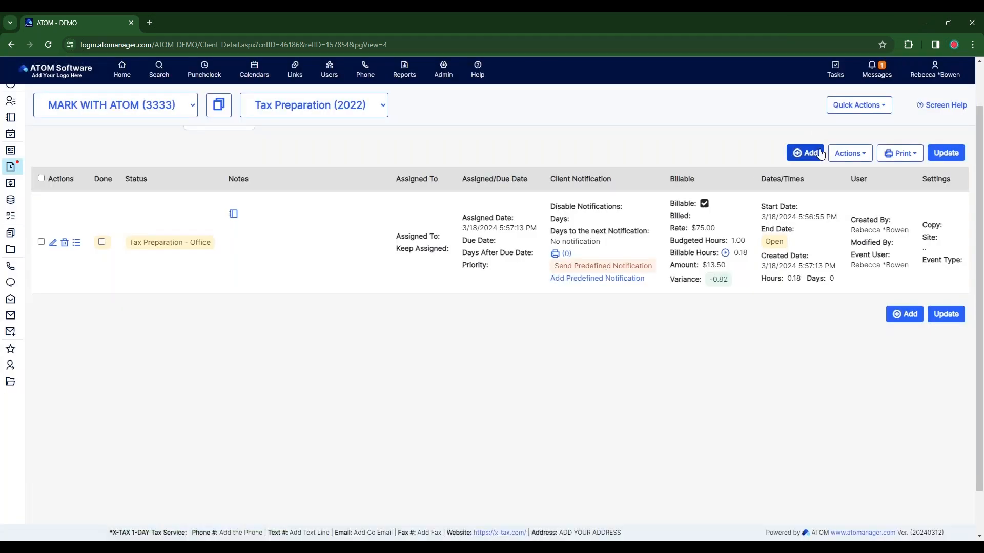
Start a Tax Preparation - Office event for the client with the first predefined notification selected, and close the form without saving
{"action": "left_click", "coordinate": [805, 153]}
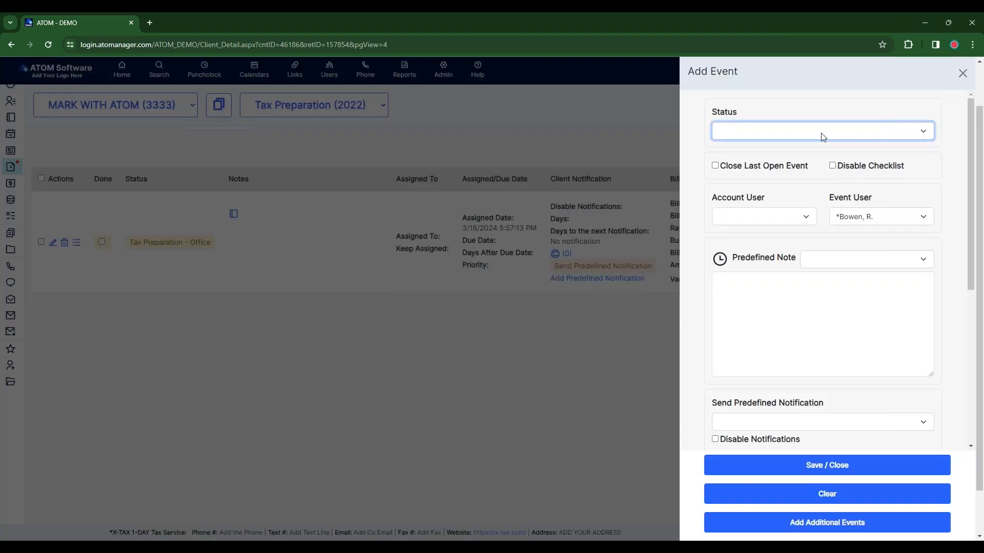
{"action": "left_click", "coordinate": [821, 134]}
{"action": "left_click", "coordinate": [800, 237]}
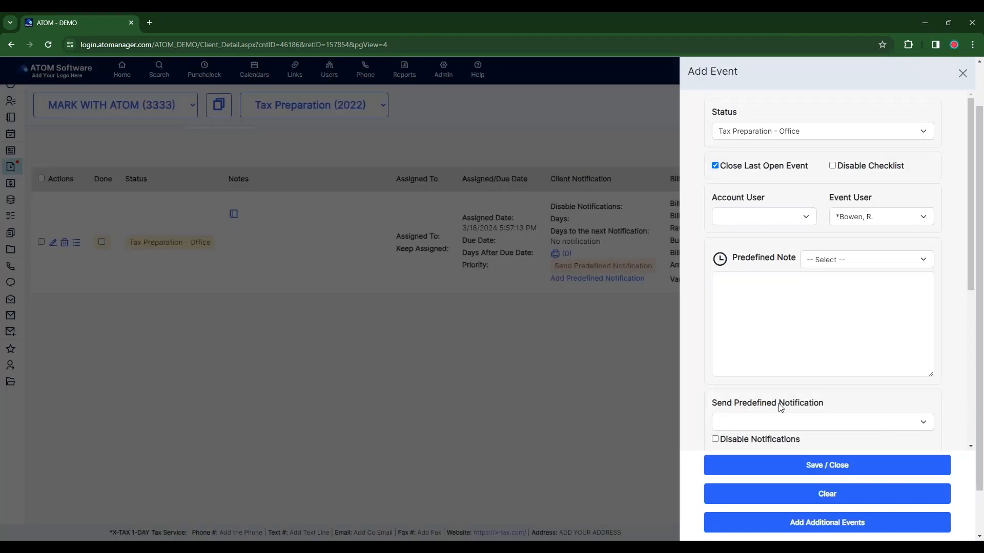
{"action": "left_click", "coordinate": [778, 421]}
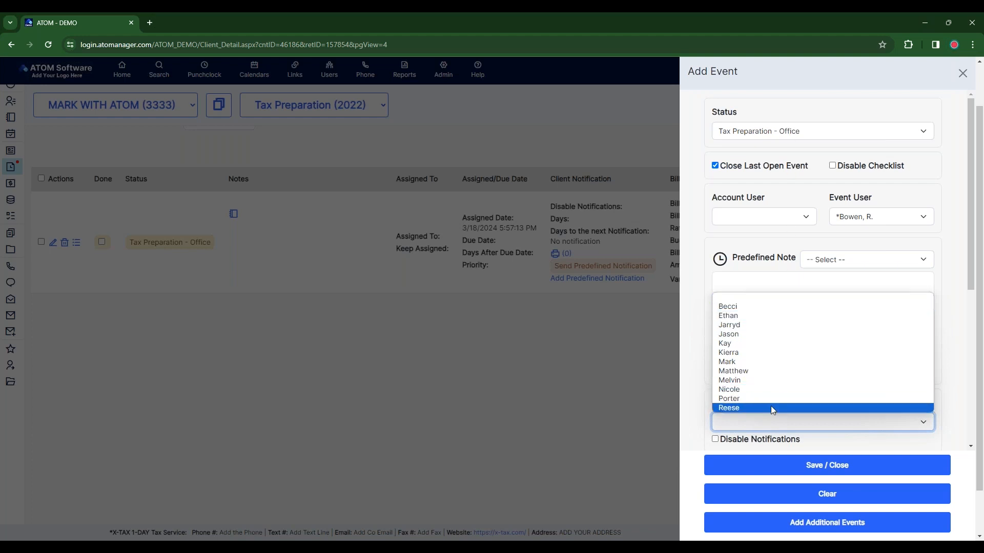
{"action": "left_click", "coordinate": [771, 307]}
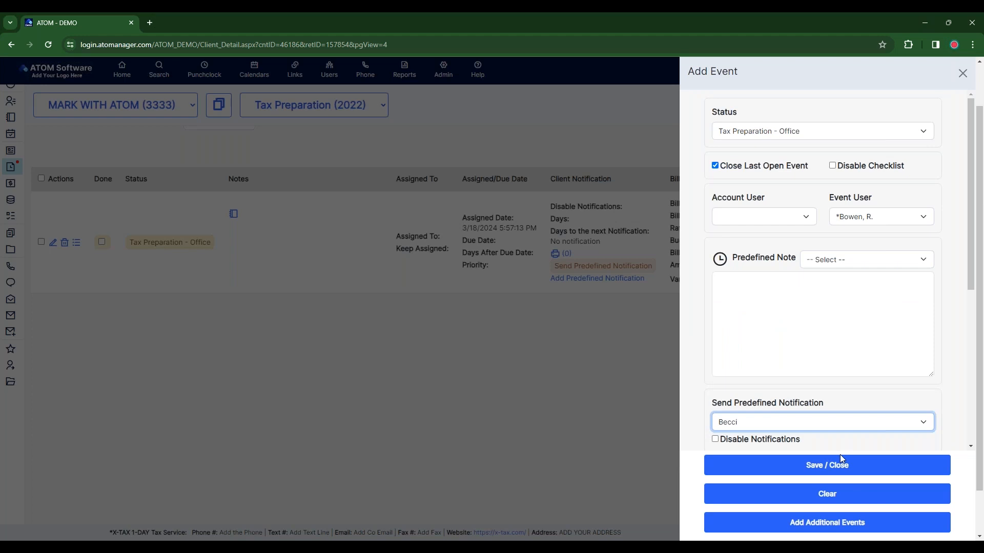
{"action": "left_click", "coordinate": [963, 73]}
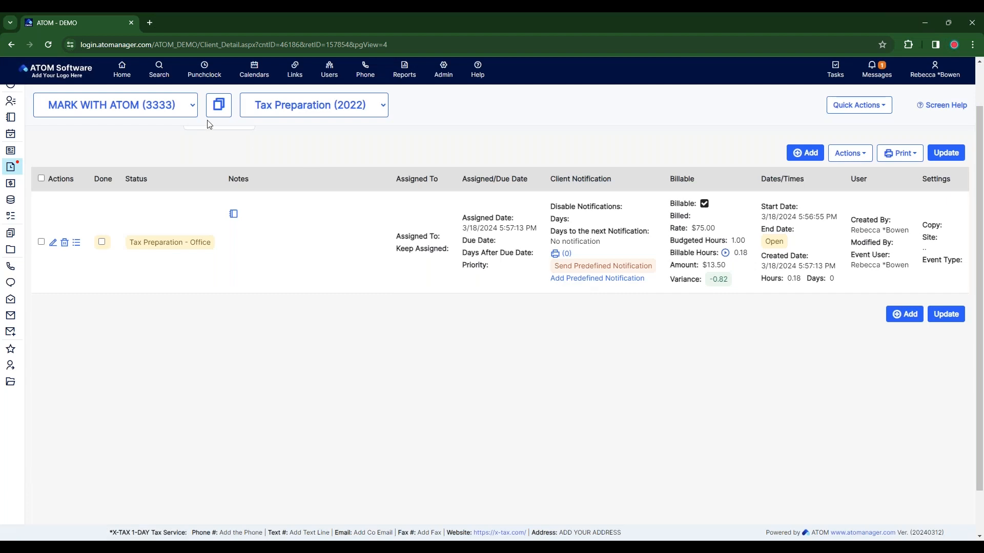
Preview the first predefined notification for the selected 2022 client from the Tax Preparation - Office event list, and close the form unsent
{"action": "left_click", "coordinate": [128, 70]}
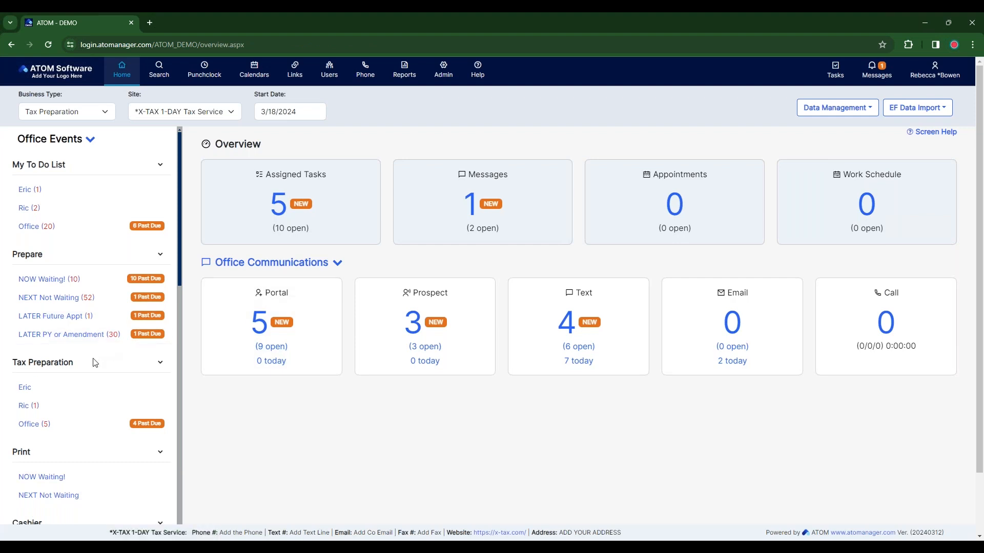
{"action": "left_click", "coordinate": [49, 425]}
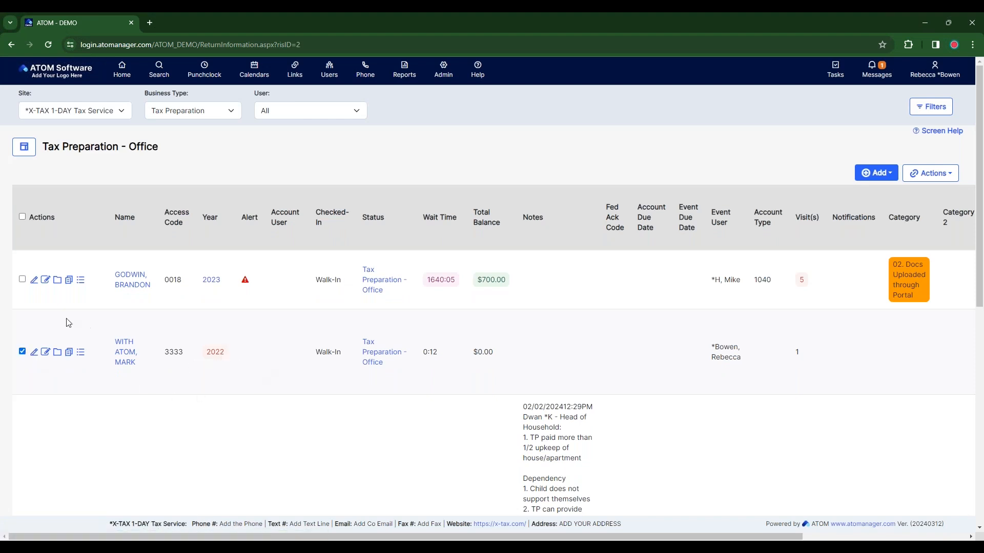
{"action": "left_click", "coordinate": [881, 177]}
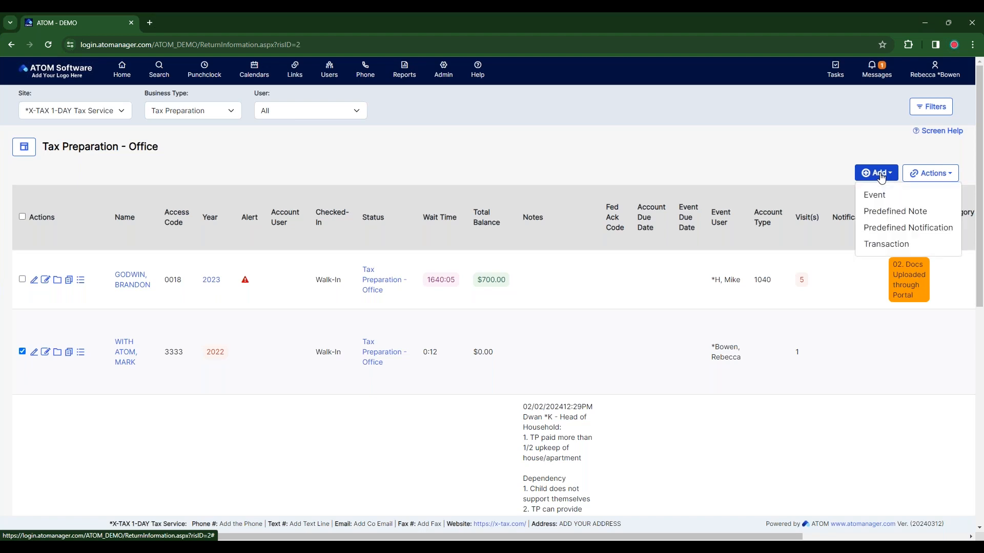
{"action": "left_click", "coordinate": [885, 228]}
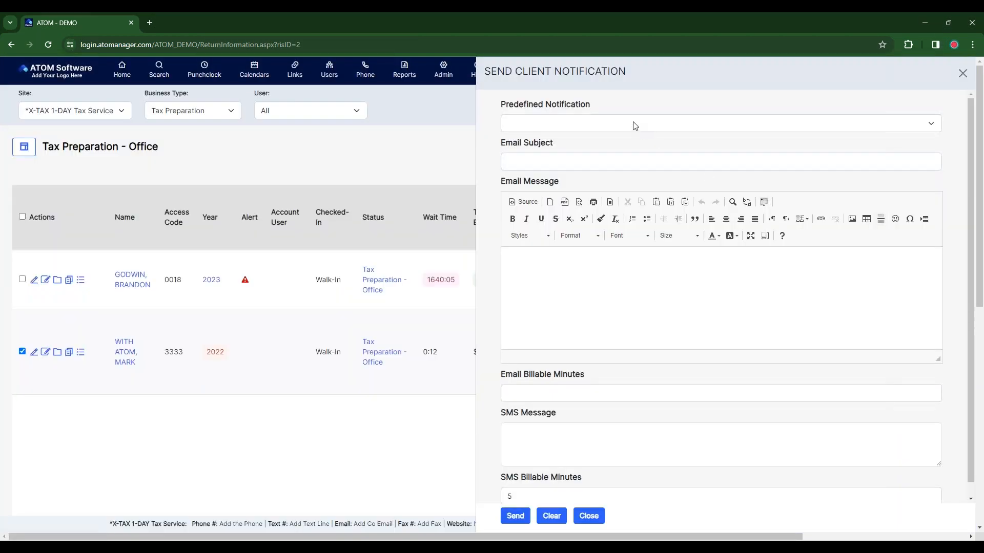
{"action": "left_click", "coordinate": [634, 124]}
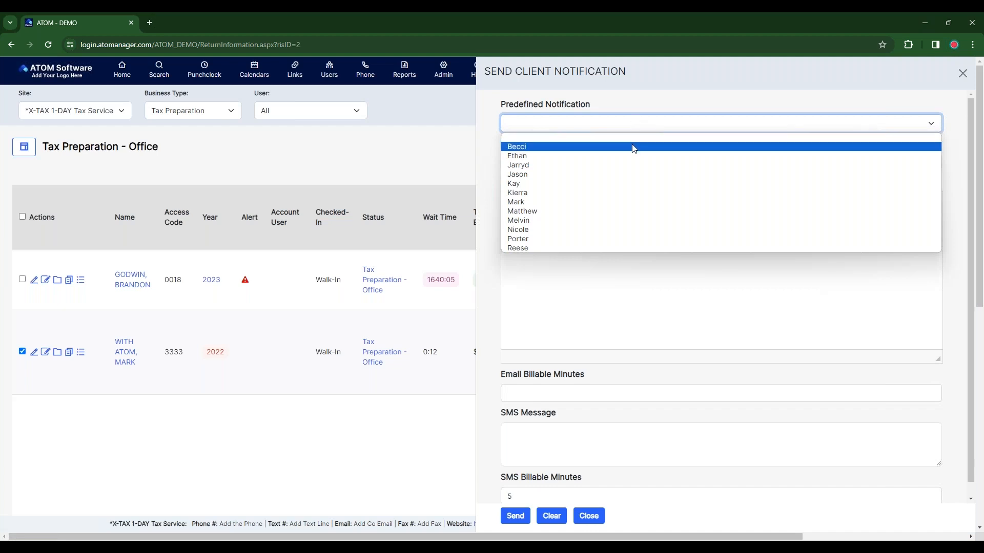
{"action": "left_click", "coordinate": [634, 148]}
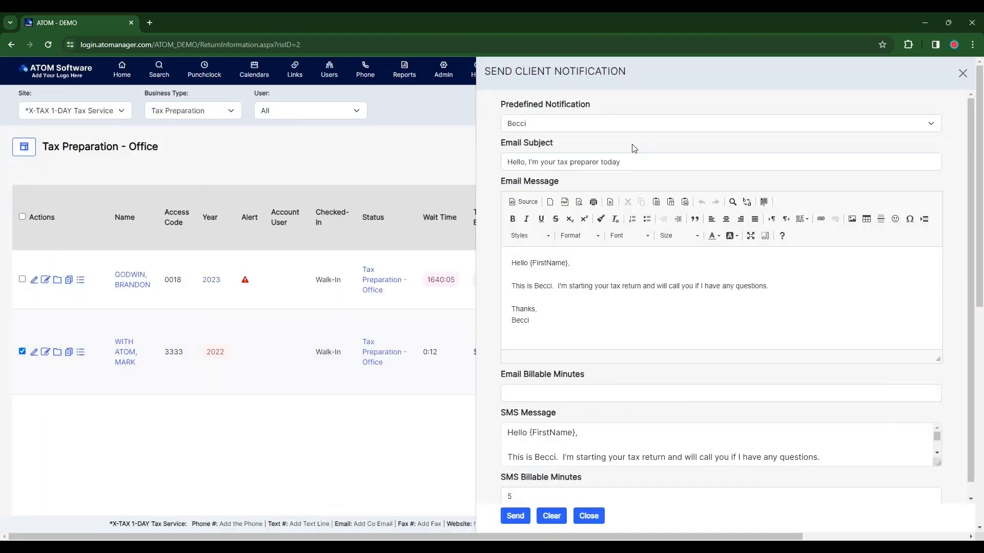
{"action": "left_click", "coordinate": [963, 74]}
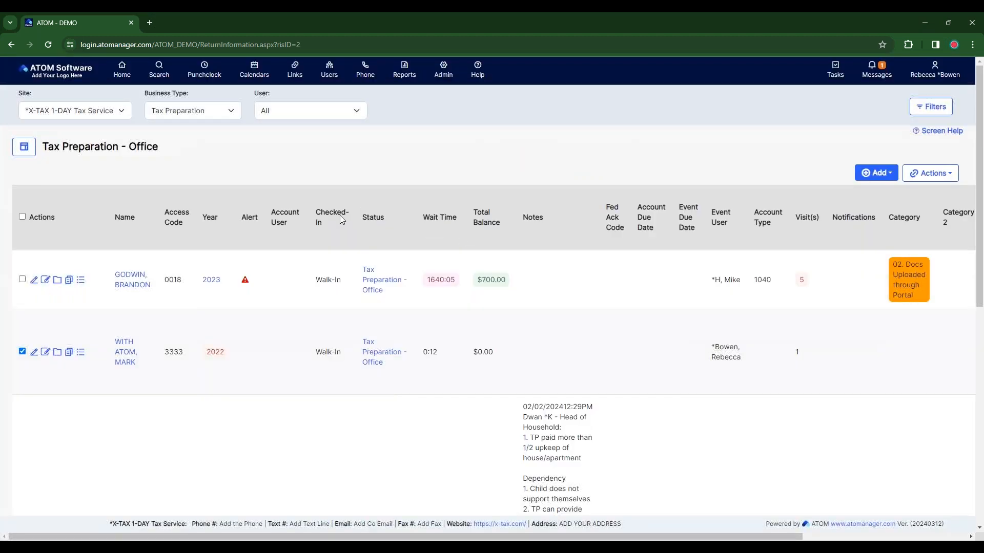
From the home page, open the Appointment Types and Upload Types category settings in separate browser tabs
{"action": "left_click", "coordinate": [116, 74]}
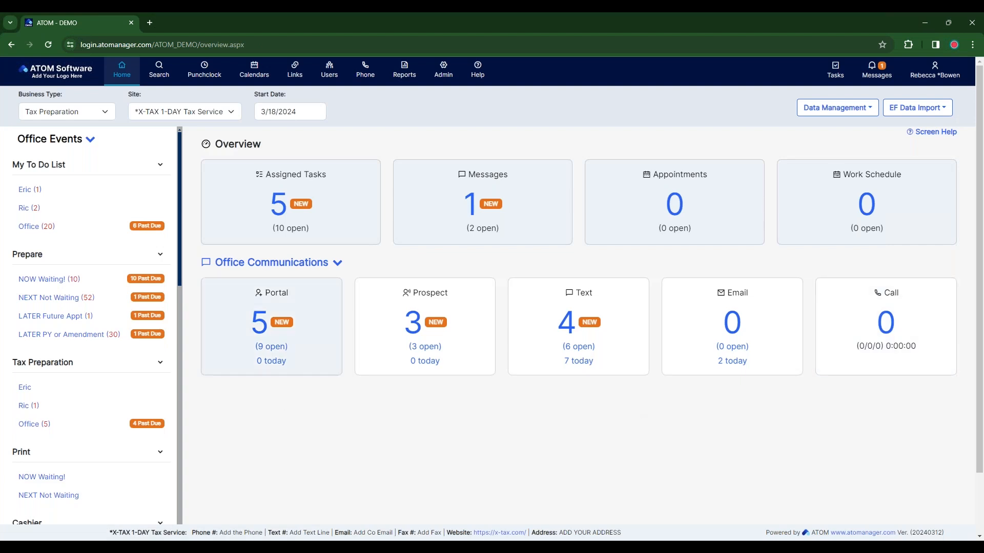
{"action": "scroll", "coordinate": [91, 328], "scroll_direction": "down", "scroll_amount": 2}
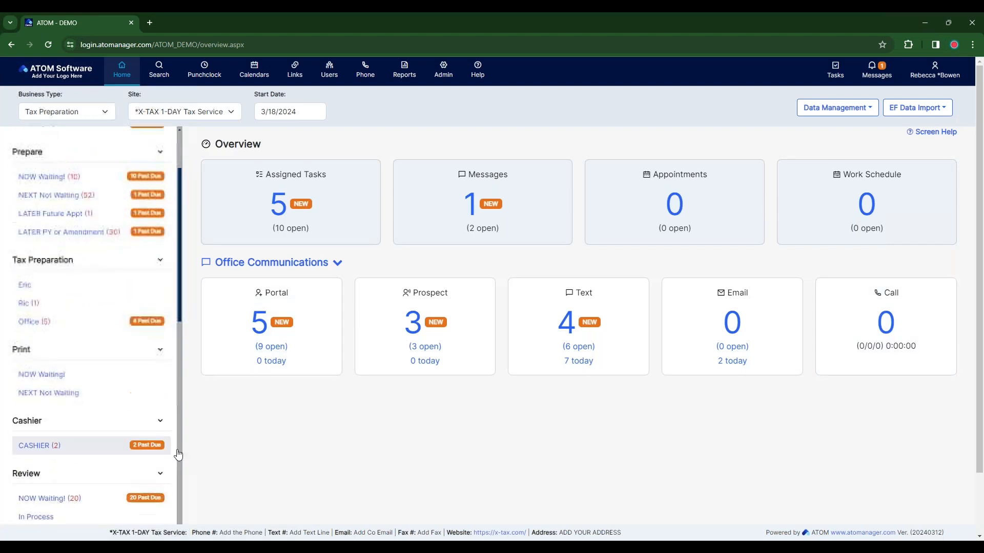
{"action": "left_click", "coordinate": [444, 72]}
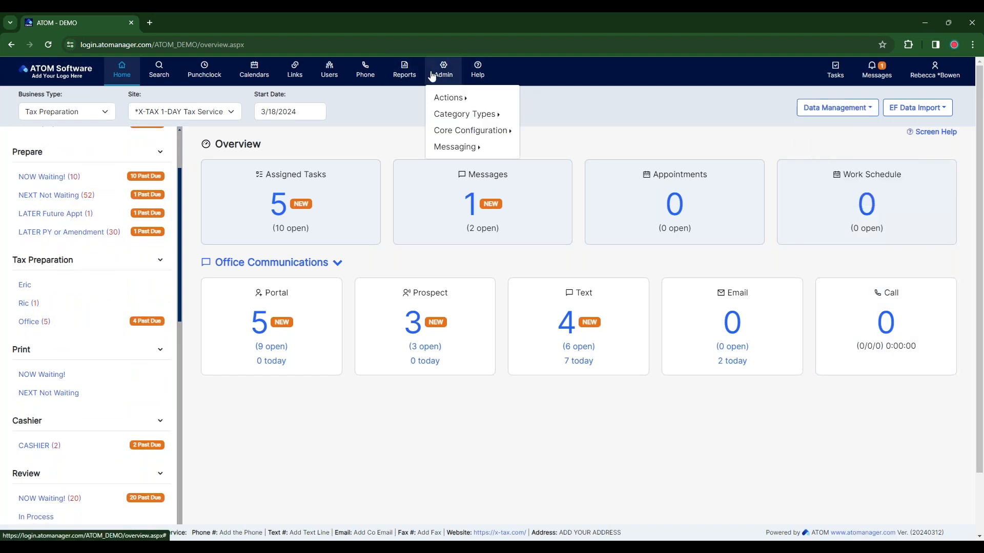
{"action": "mouse_move", "coordinate": [457, 114]}
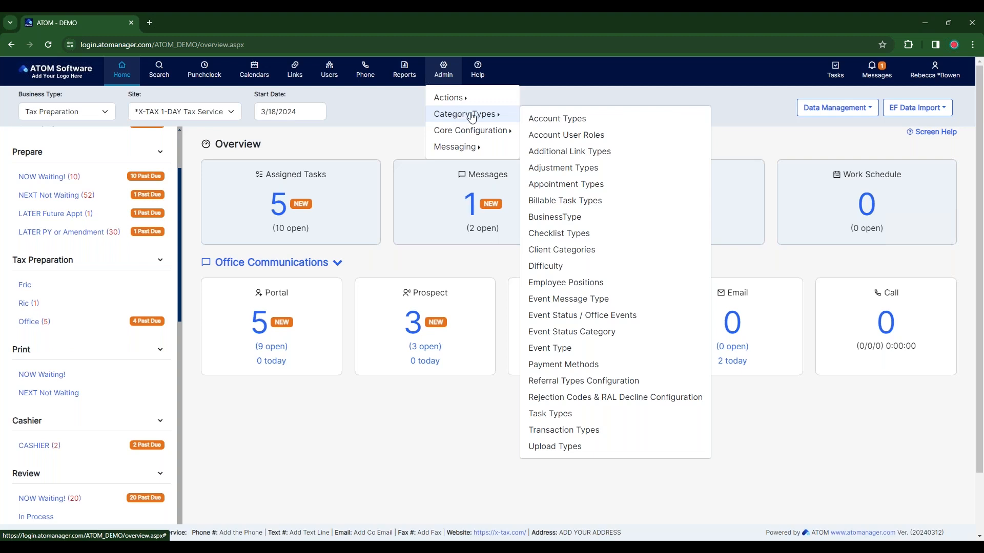
{"action": "right_click", "coordinate": [553, 189]}
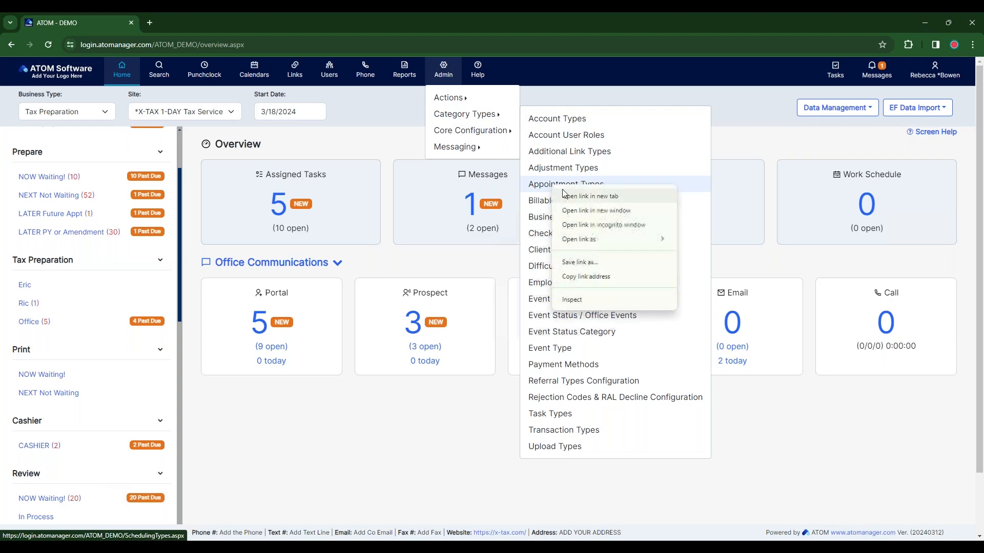
{"action": "left_click", "coordinate": [574, 197]}
{"action": "mouse_move", "coordinate": [487, 114]}
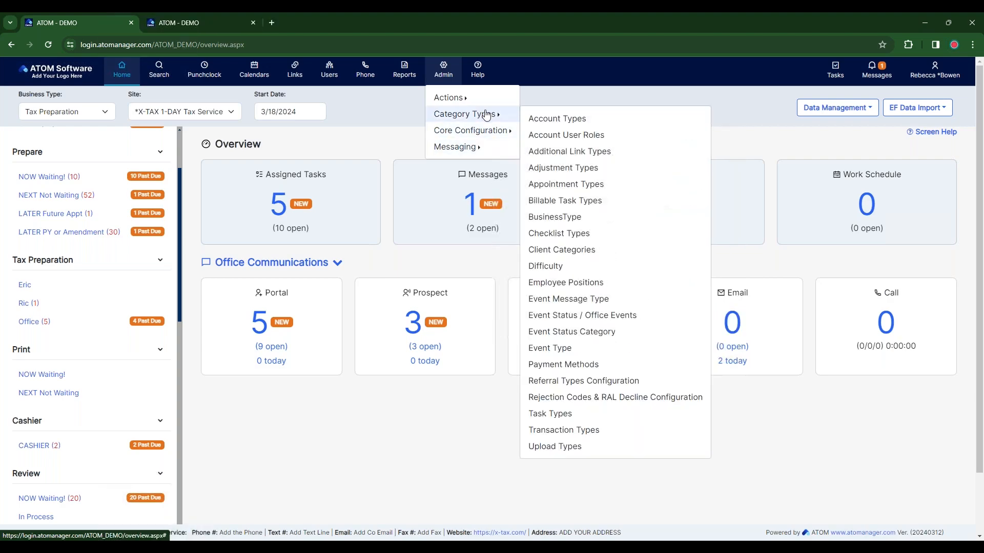
{"action": "right_click", "coordinate": [556, 451]}
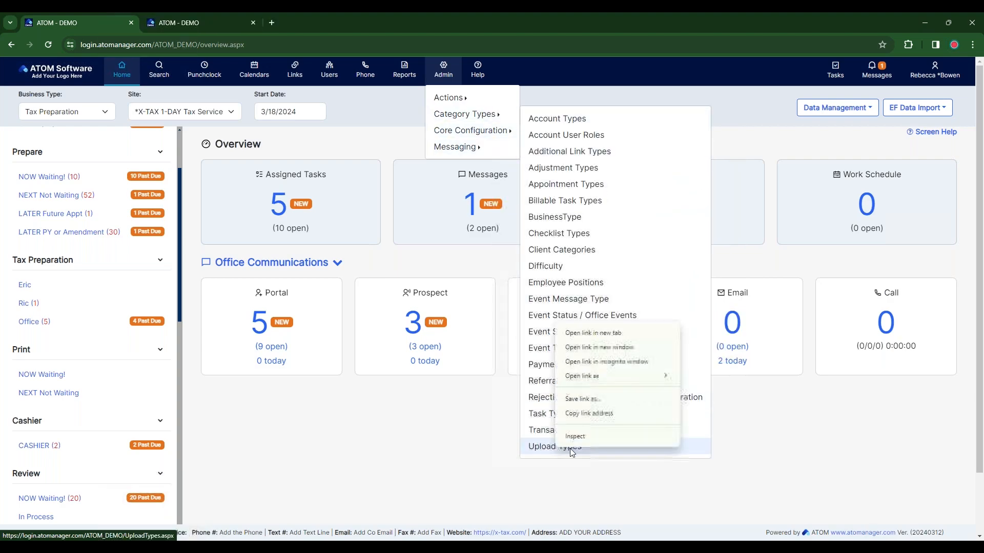
{"action": "left_click", "coordinate": [594, 333]}
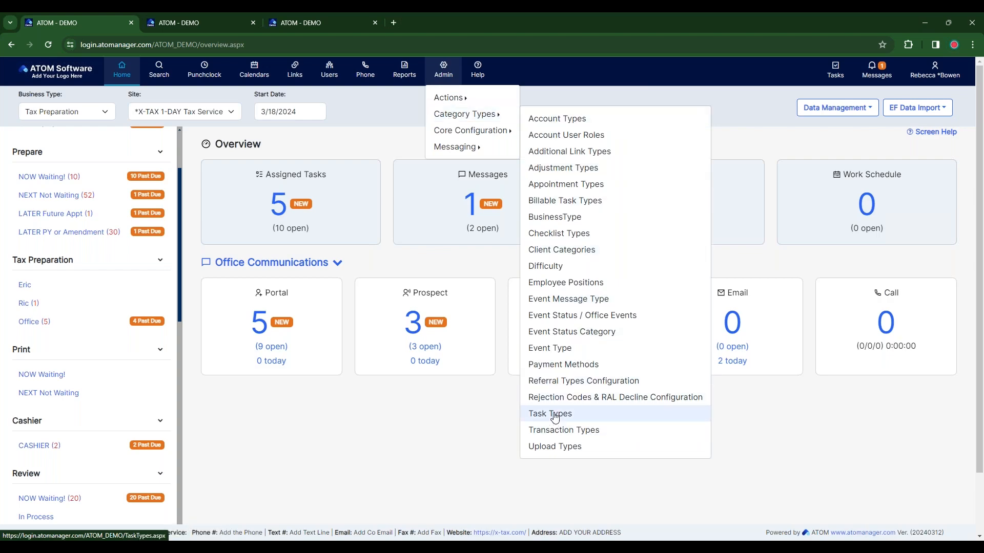
Open the first General task type's client notifications and examine its creation, recurring and predefined notification sections
{"action": "left_click", "coordinate": [555, 418]}
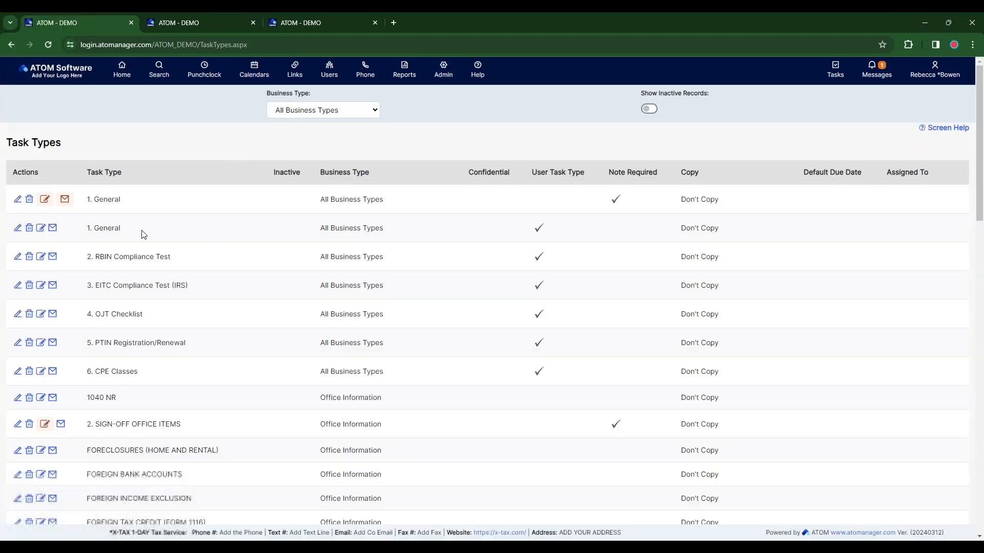
{"action": "left_click", "coordinate": [65, 199]}
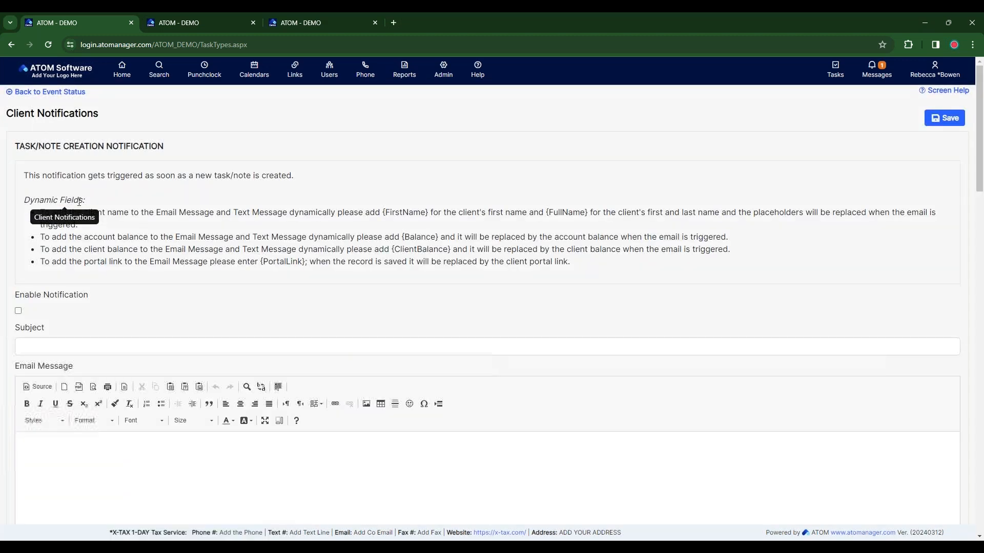
{"action": "scroll", "coordinate": [137, 277], "scroll_direction": "down", "scroll_amount": 14}
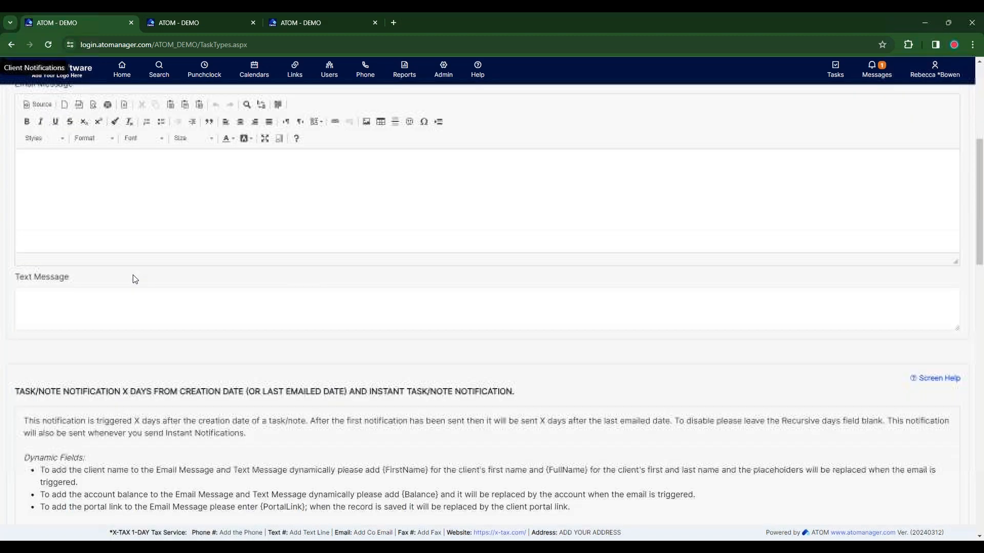
{"action": "scroll", "coordinate": [137, 277], "scroll_direction": "down", "scroll_amount": 10}
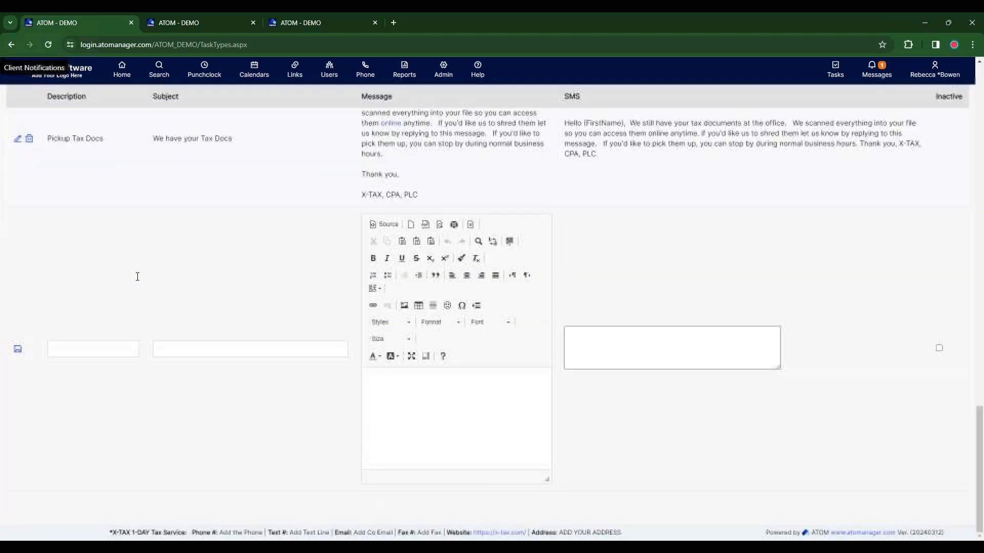
{"action": "scroll", "coordinate": [137, 277], "scroll_direction": "up", "scroll_amount": 18}
{"action": "scroll", "coordinate": [492, 290], "scroll_direction": "up", "scroll_amount": 5}
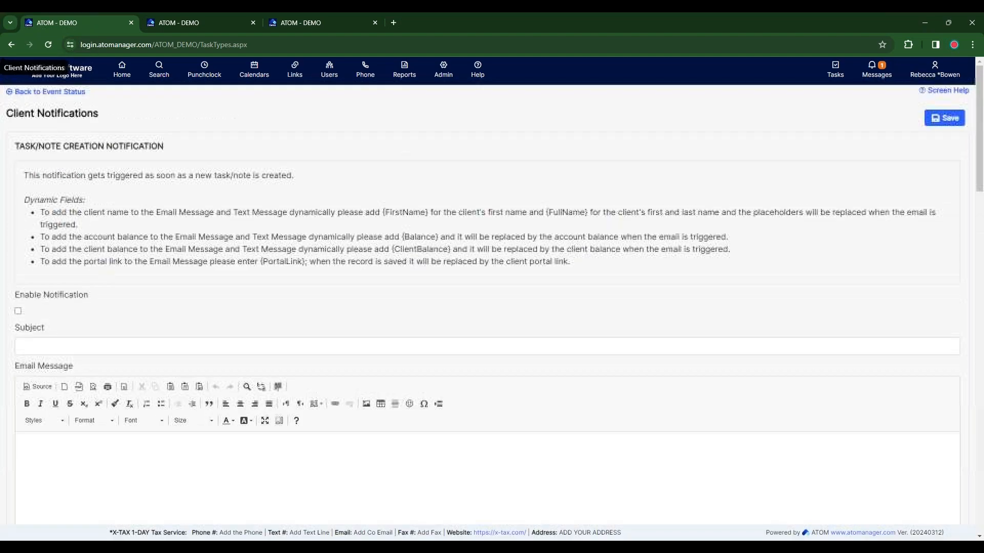
{"action": "scroll", "coordinate": [491, 290], "scroll_direction": "down", "scroll_amount": 1}
{"action": "scroll", "coordinate": [492, 290], "scroll_direction": "down", "scroll_amount": 15}
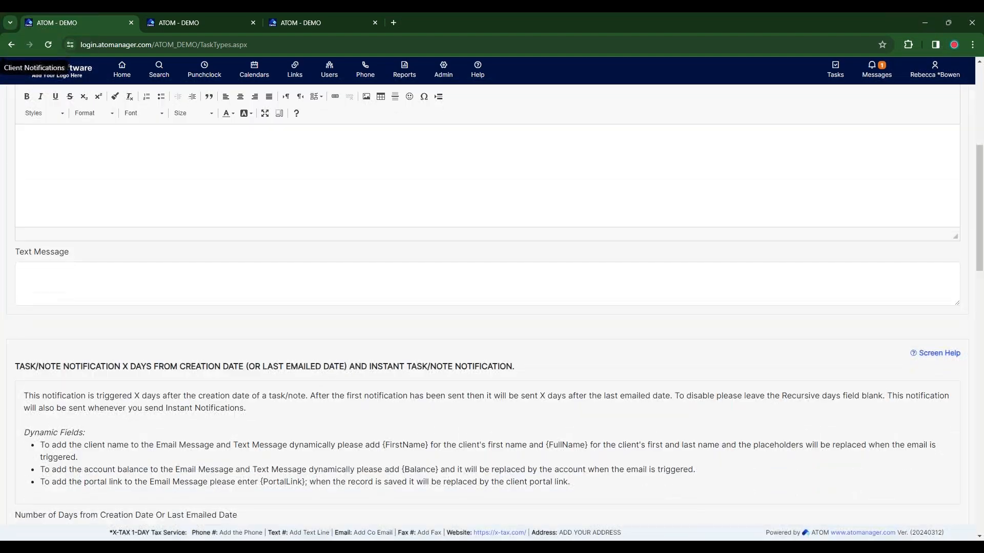
{"action": "scroll", "coordinate": [138, 159], "scroll_direction": "down", "scroll_amount": 7}
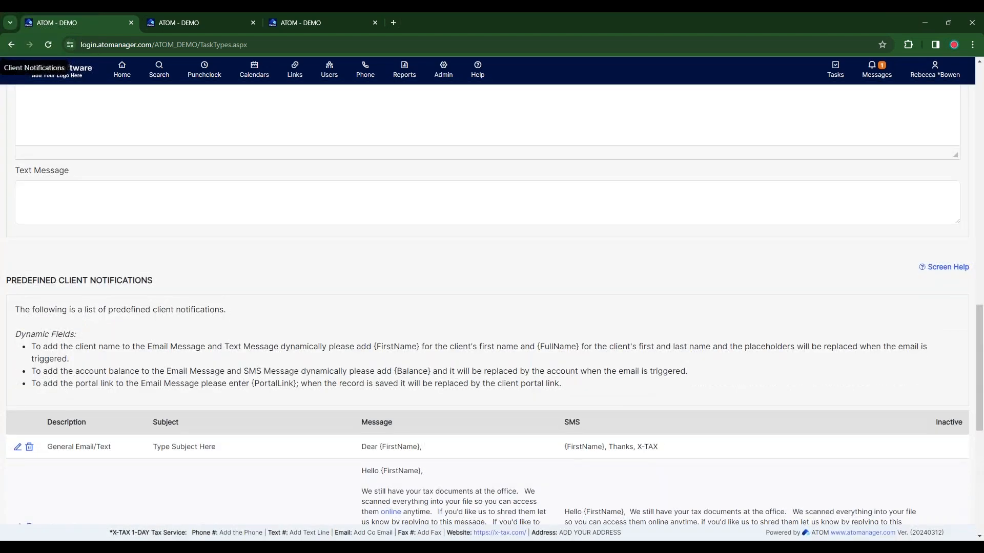
Examine the appointment type notification fields for Cancelled Apt, and close the Appointment Types page
{"action": "left_click", "coordinate": [192, 18]}
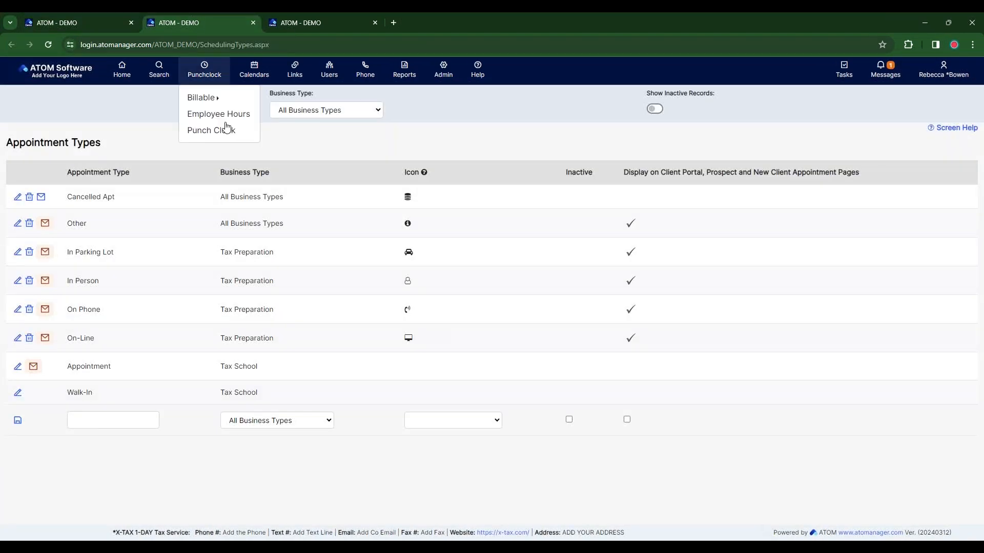
{"action": "left_click", "coordinate": [42, 198]}
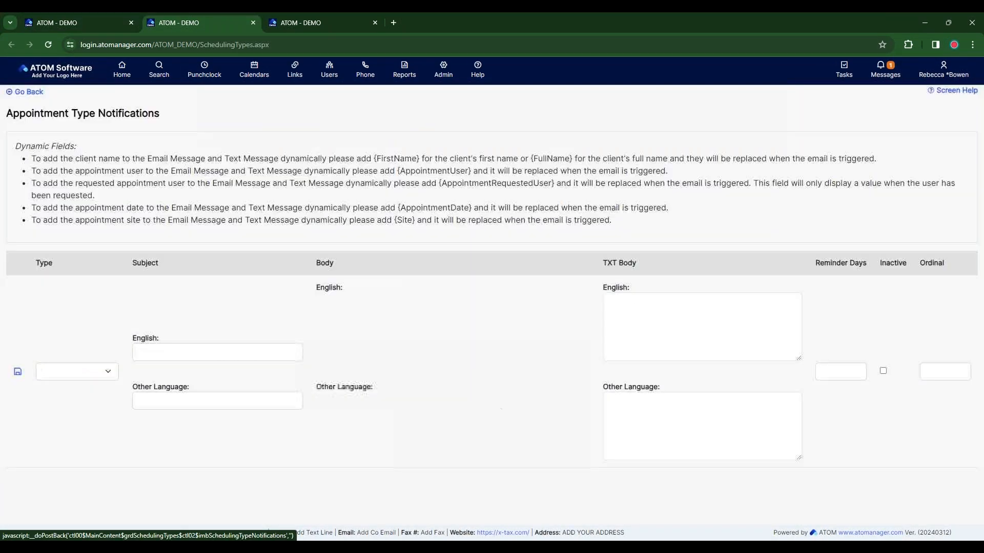
{"action": "scroll", "coordinate": [188, 205], "scroll_direction": "down", "scroll_amount": 4}
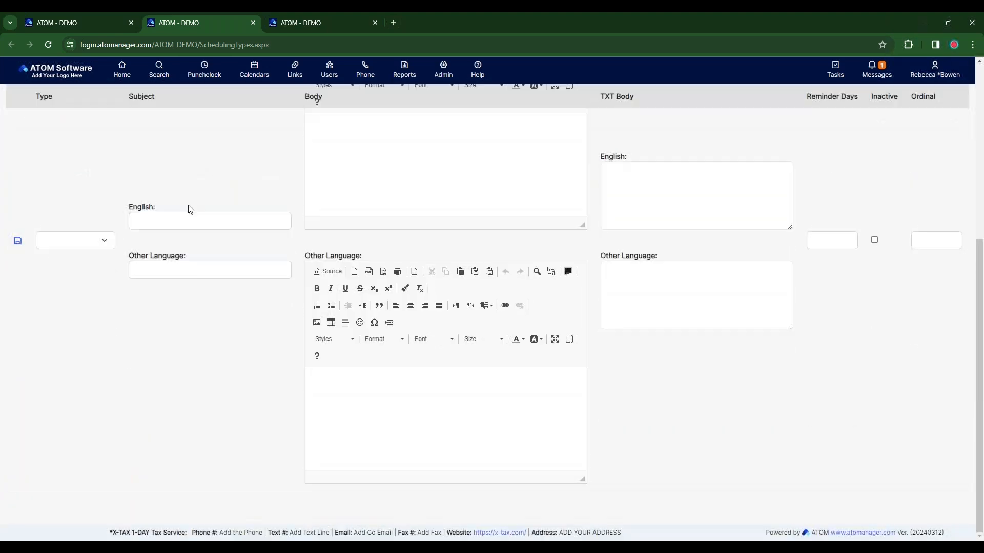
{"action": "scroll", "coordinate": [189, 205], "scroll_direction": "up", "scroll_amount": 4}
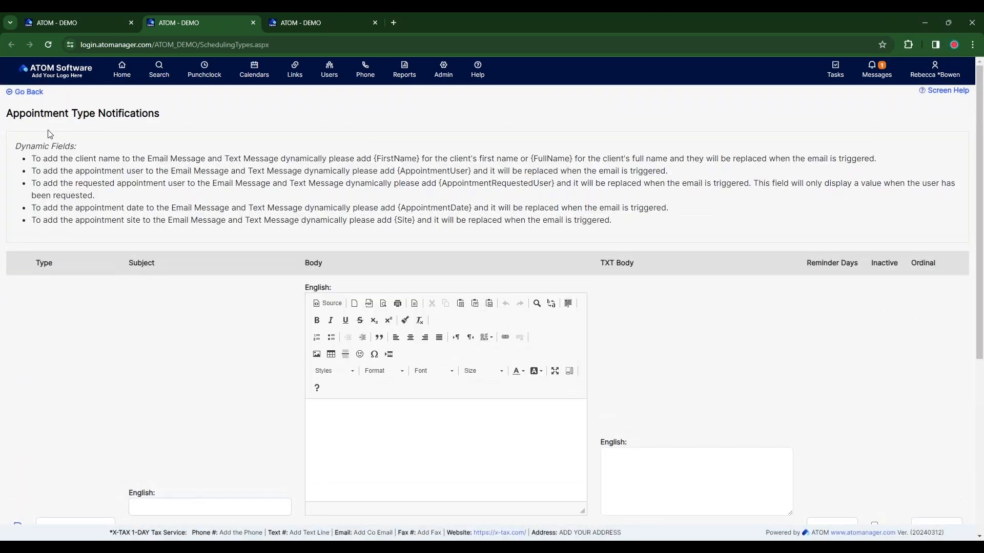
{"action": "left_click", "coordinate": [253, 22]}
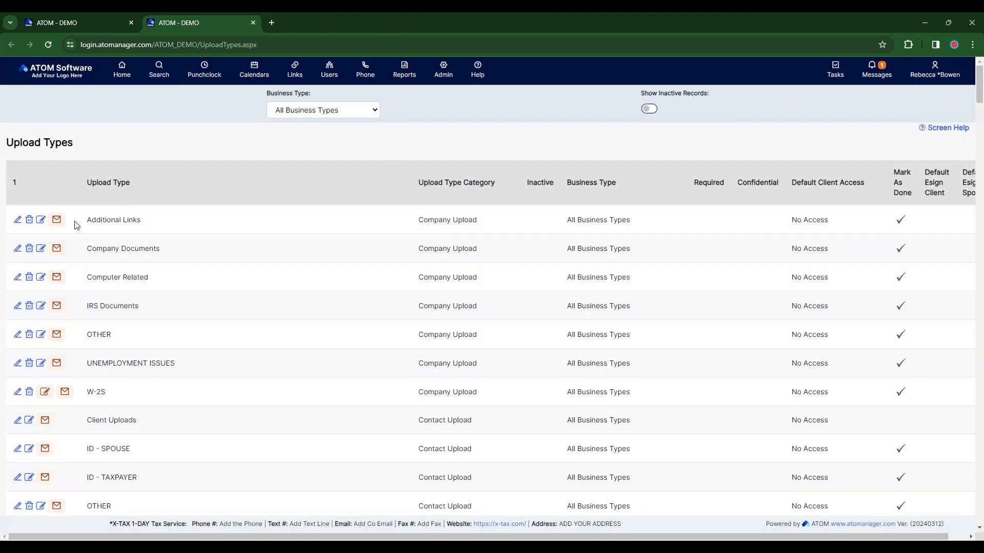
Examine the client access notification for the Additional Links upload type, including its other-language messages, and close the Upload Types page
{"action": "left_click", "coordinate": [57, 220]}
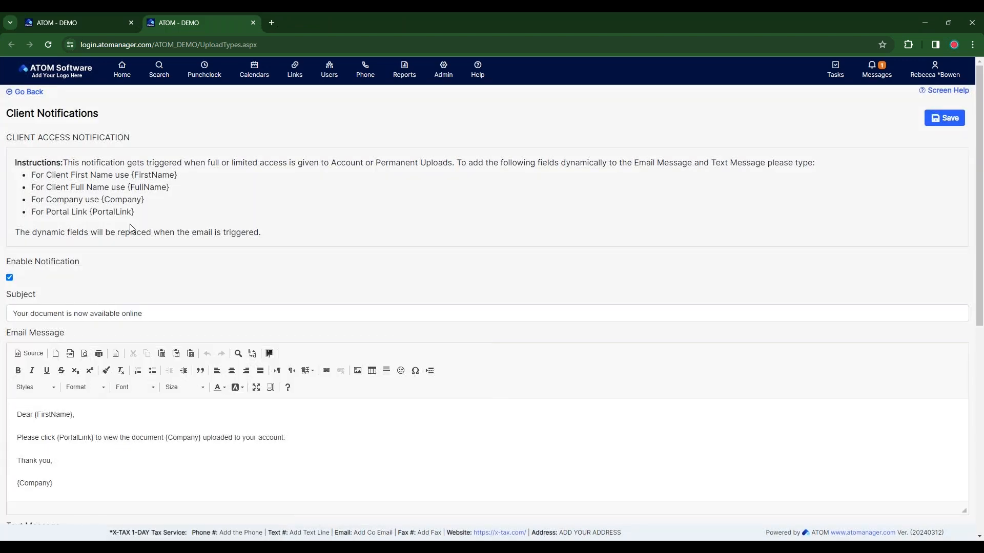
{"action": "scroll", "coordinate": [135, 230], "scroll_direction": "down", "scroll_amount": 8}
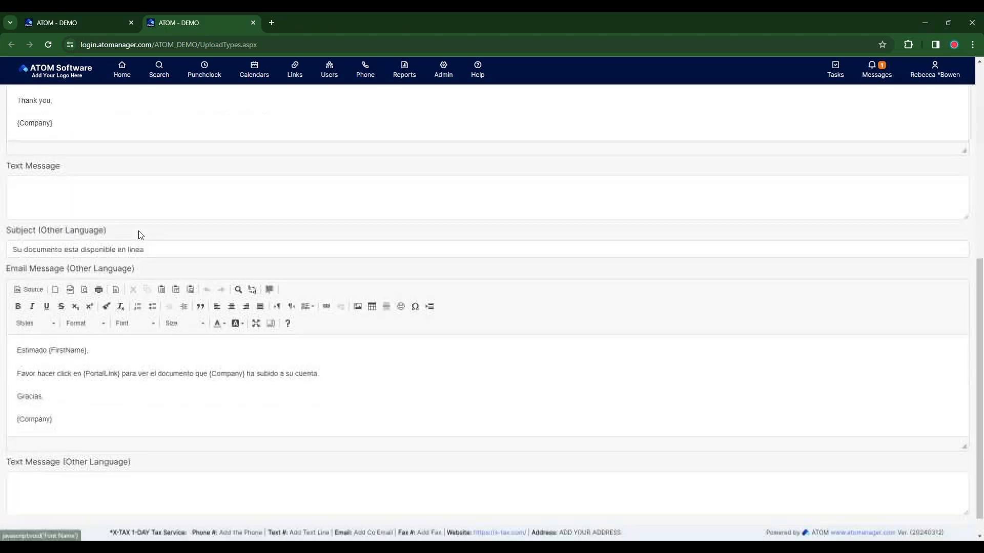
{"action": "scroll", "coordinate": [141, 234], "scroll_direction": "up", "scroll_amount": 8}
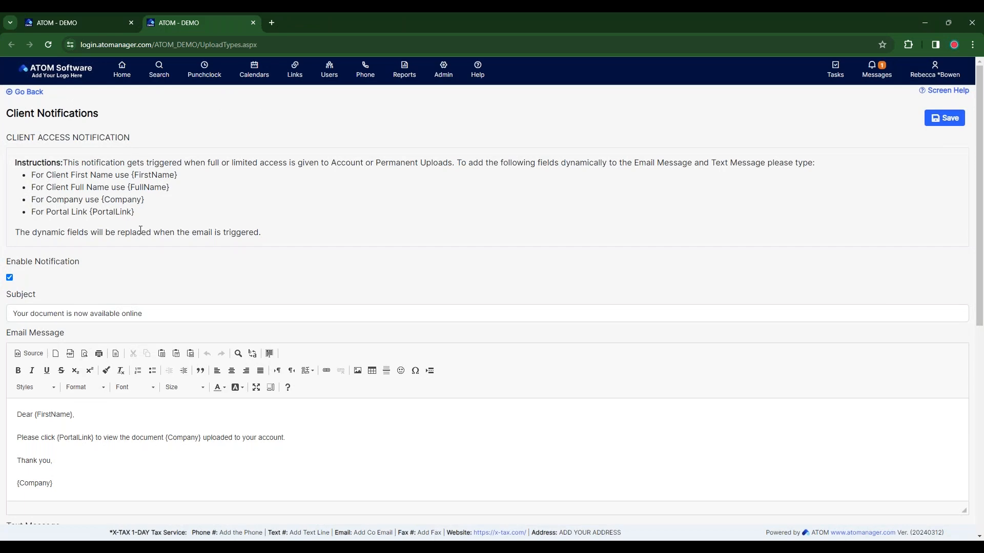
{"action": "left_click", "coordinate": [92, 20]}
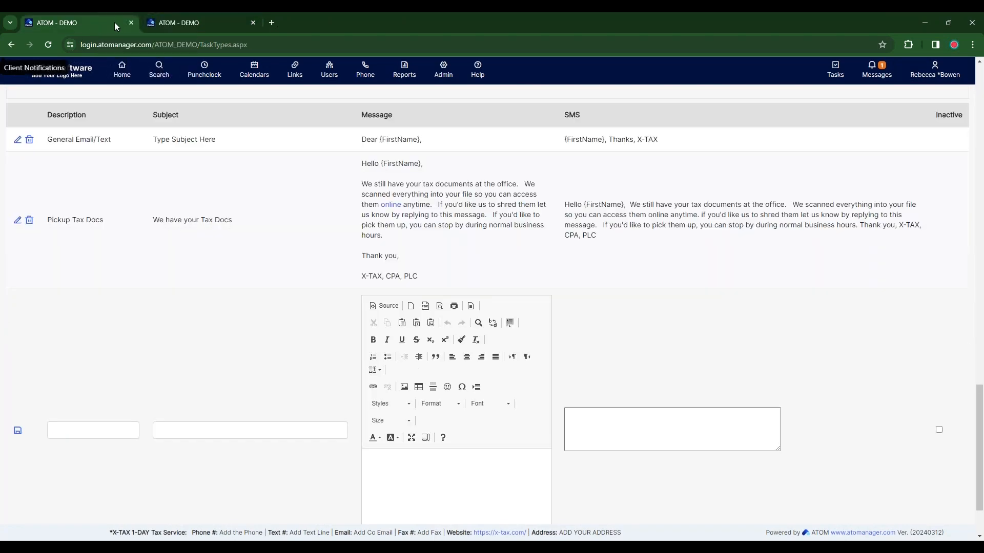
{"action": "left_click", "coordinate": [176, 20]}
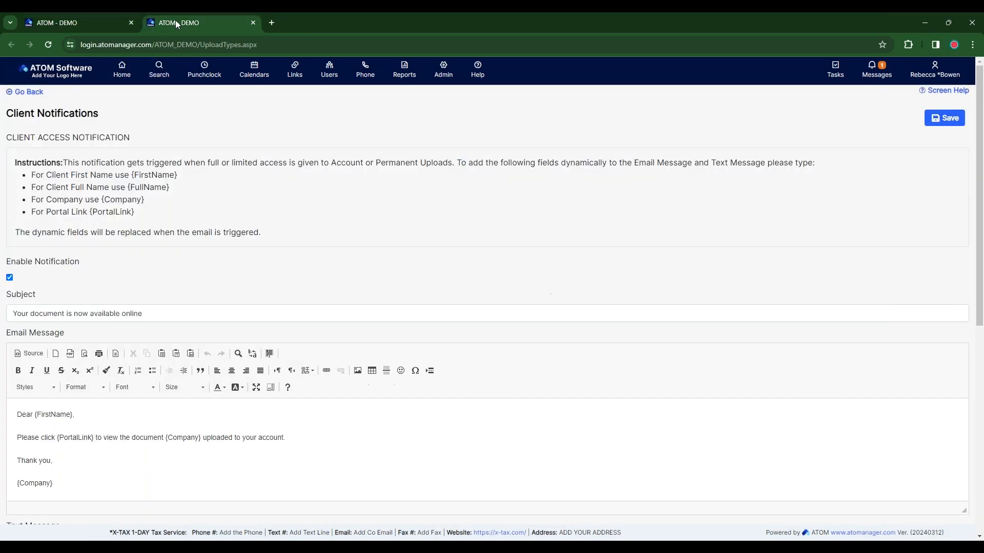
{"action": "left_click", "coordinate": [253, 22]}
{"action": "scroll", "coordinate": [236, 219], "scroll_direction": "up", "scroll_amount": 20}
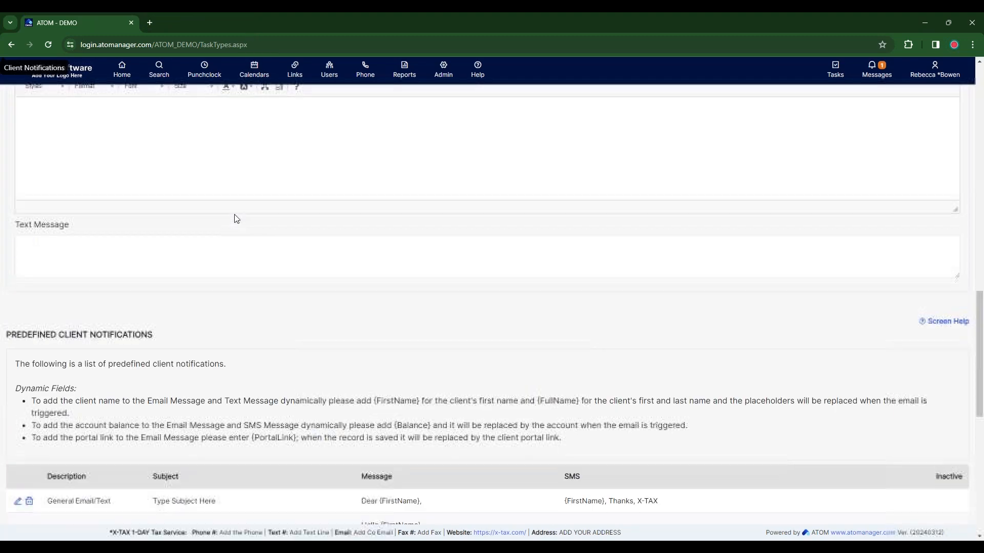